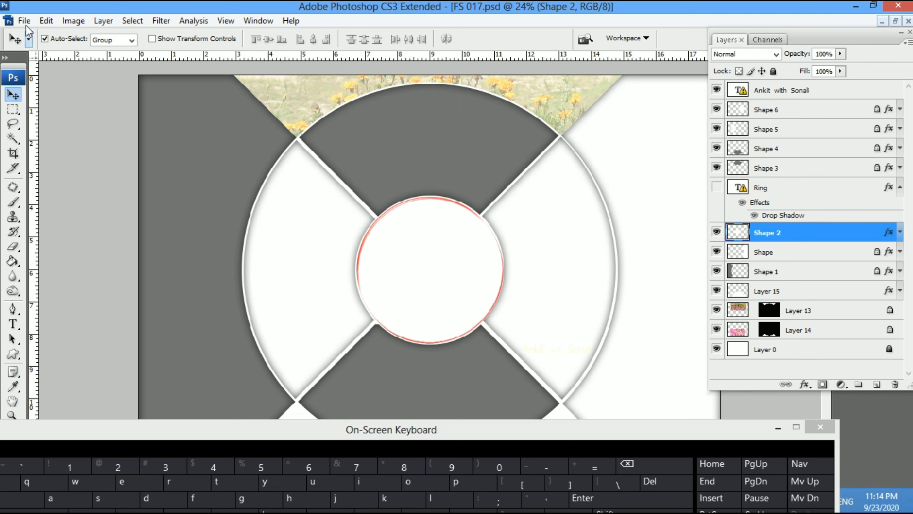
Open all eight photos from the ok++ folder on the Desktop
{"action": "left_click", "coordinate": [25, 21]}
{"action": "left_click", "coordinate": [47, 49]}
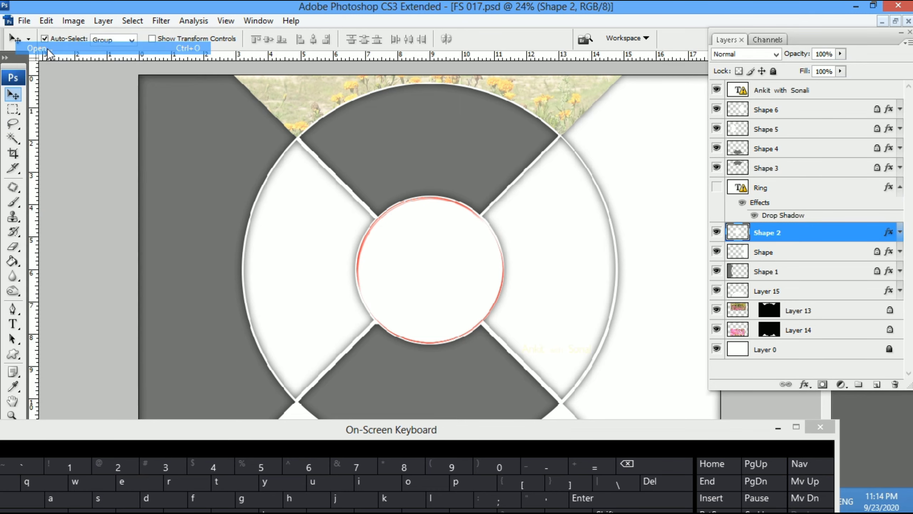
{"action": "left_click", "coordinate": [22, 135]}
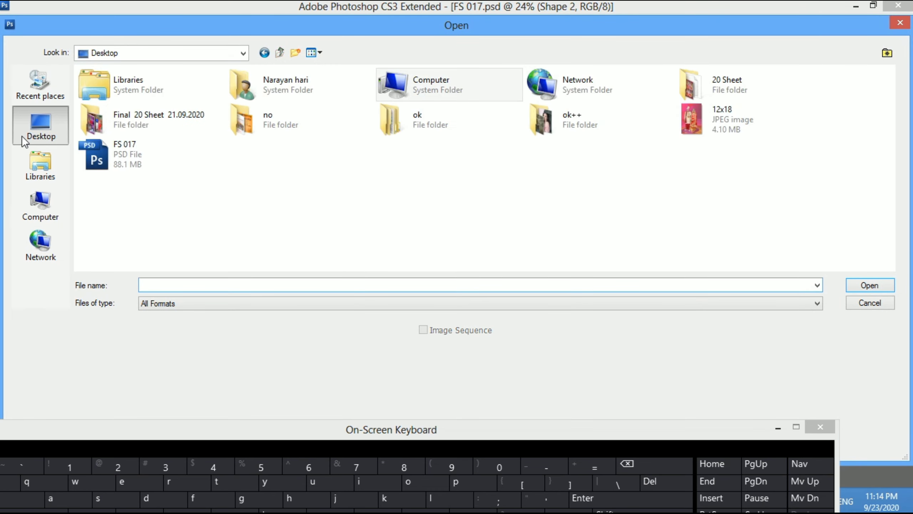
{"action": "double_click", "coordinate": [538, 122]}
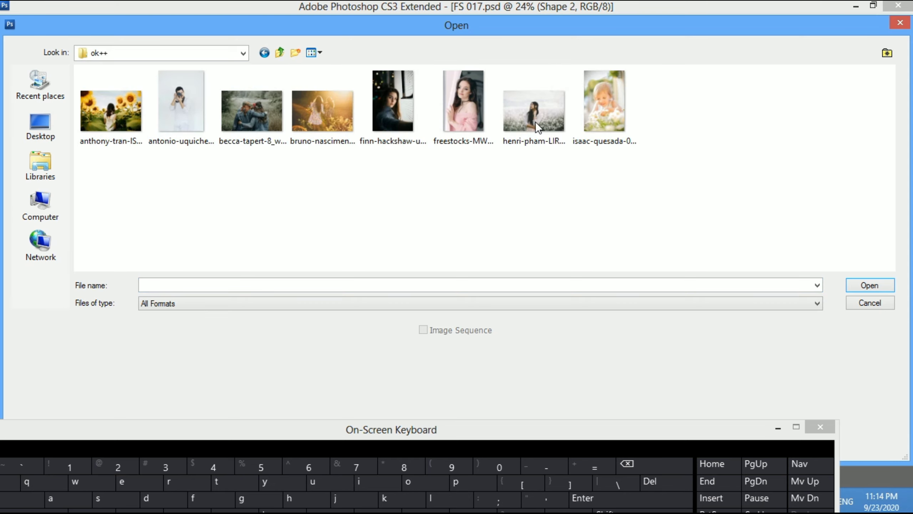
{"action": "left_click", "coordinate": [125, 122]}
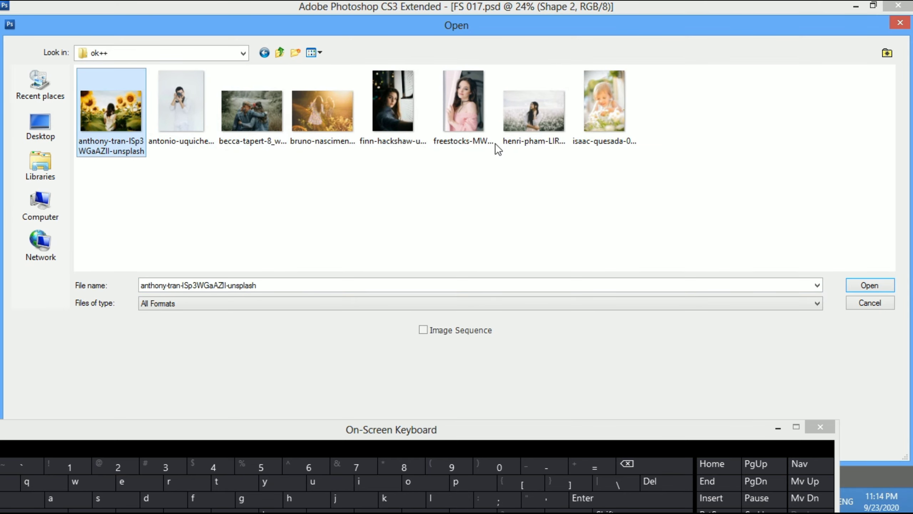
{"action": "left_click", "coordinate": [622, 119], "text": "shift"}
{"action": "left_click", "coordinate": [863, 286]}
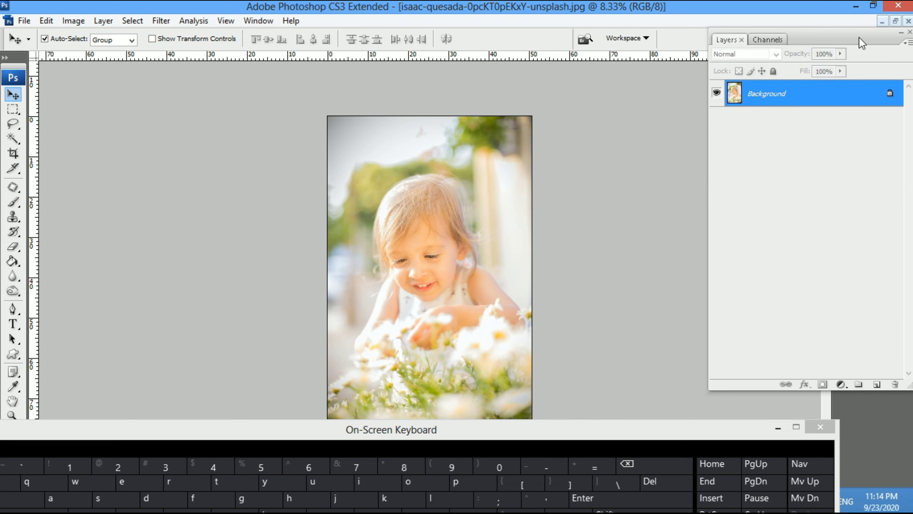
Float the document windows and move the white-flower-field photo and FS 017.psd apart so both are accessible
{"action": "left_click", "coordinate": [896, 22]}
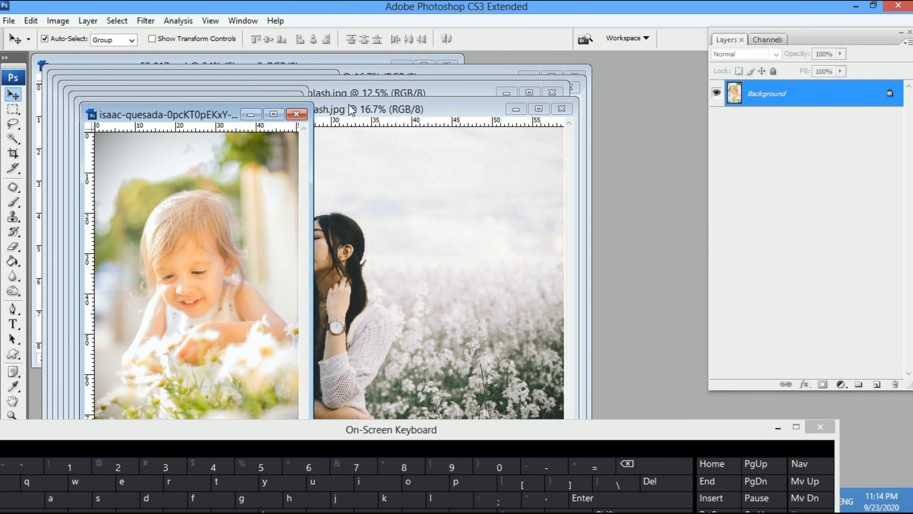
{"action": "left_click", "coordinate": [364, 109]}
{"action": "left_click_drag", "start_coordinate": [363, 109], "coordinate": [354, 262]}
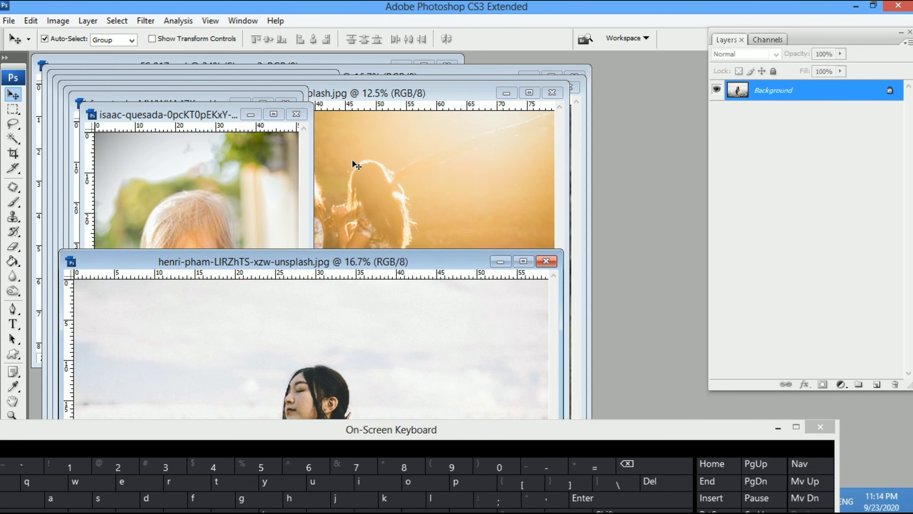
{"action": "left_click_drag", "start_coordinate": [377, 61], "coordinate": [669, 120]}
Copy the photo of the woman in the white flower field into FS 017.psd and close its source file
{"action": "left_click", "coordinate": [303, 317]}
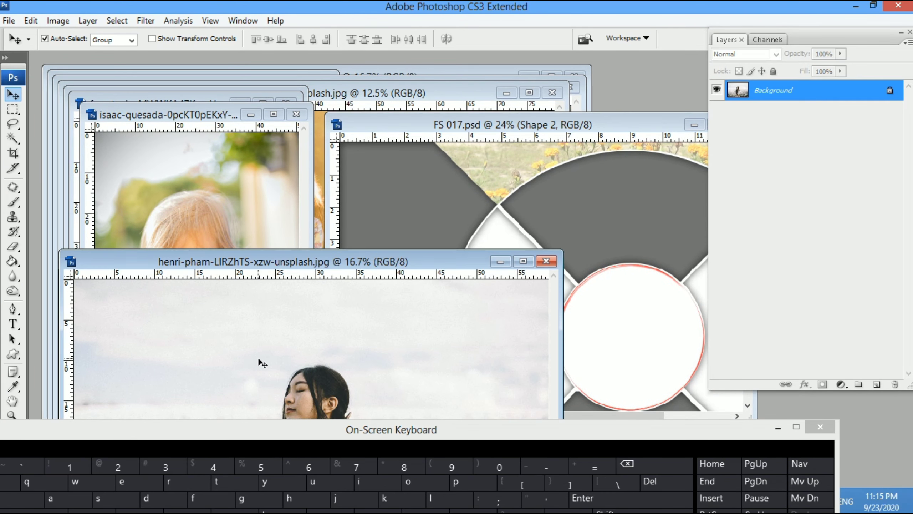
{"action": "left_click", "coordinate": [575, 255]}
{"action": "left_click_drag", "start_coordinate": [575, 256], "coordinate": [471, 285]}
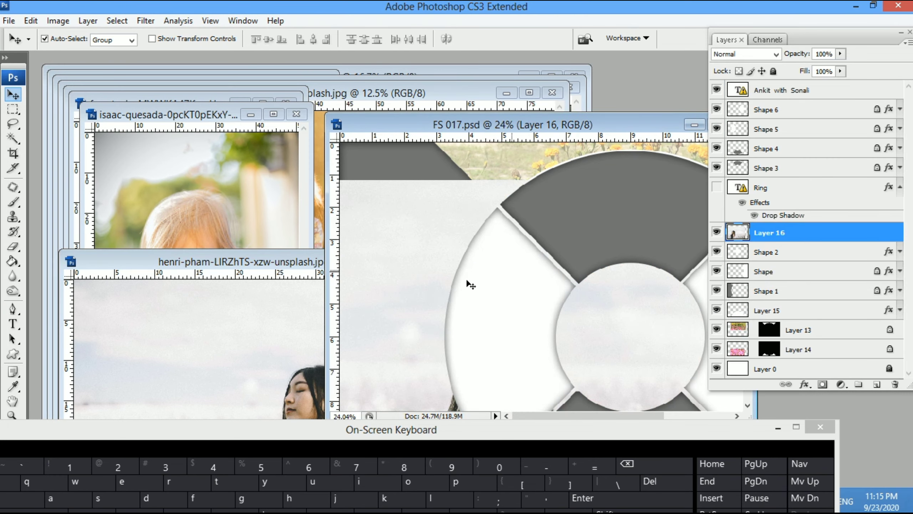
{"action": "left_click", "coordinate": [235, 315]}
{"action": "left_click", "coordinate": [541, 262]}
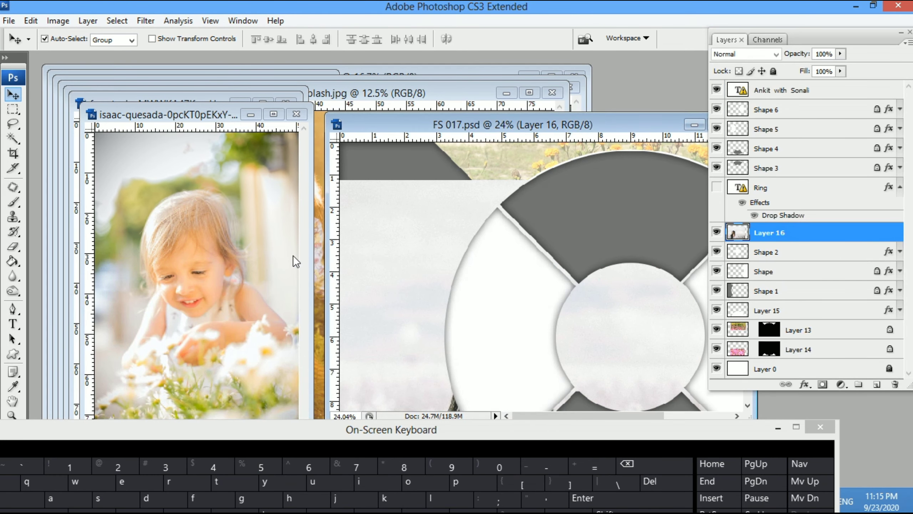
Copy the photo of the child among daisies into FS 017.psd and close its source file
{"action": "left_click_drag", "start_coordinate": [232, 262], "coordinate": [563, 294]}
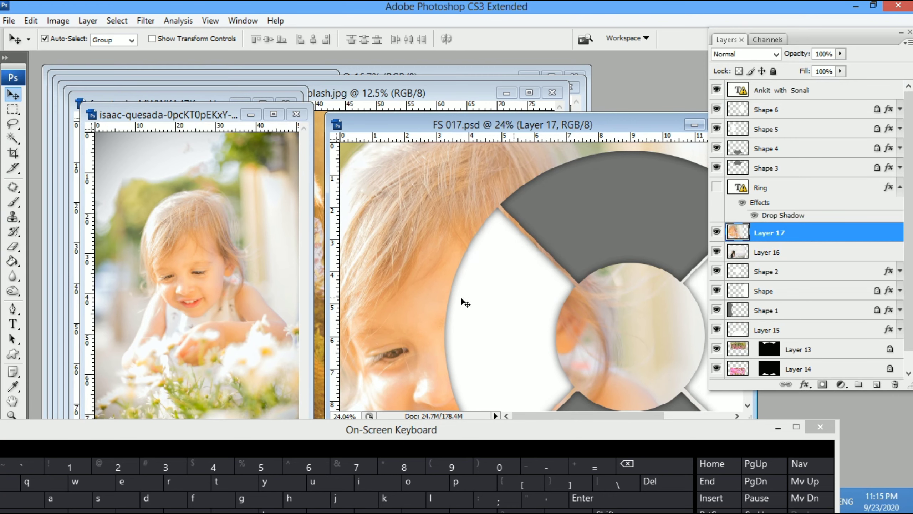
{"action": "left_click", "coordinate": [248, 210]}
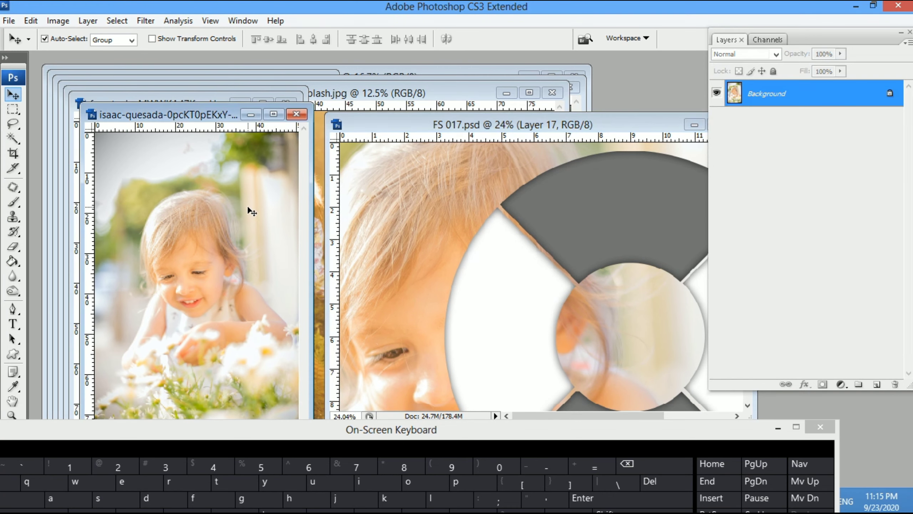
{"action": "left_click", "coordinate": [296, 114]}
Copy the portrait of the woman in the pink sweater into FS 017.psd and close its source file
{"action": "left_click", "coordinate": [427, 302]}
{"action": "left_click", "coordinate": [193, 313]}
{"action": "left_click_drag", "start_coordinate": [193, 313], "coordinate": [486, 326]}
{"action": "left_click", "coordinate": [167, 267]}
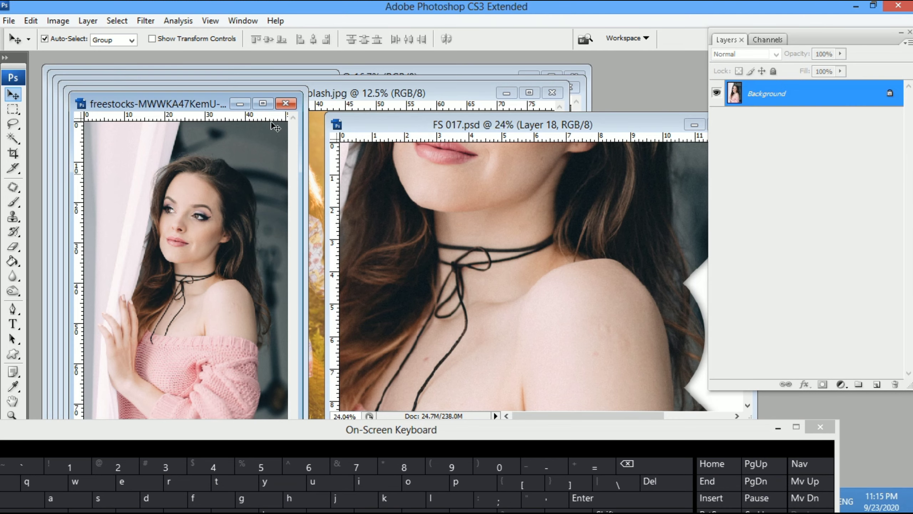
{"action": "left_click", "coordinate": [285, 103]}
Copy the portrait of the woman in the striped turtleneck into FS 017.psd and close its source file
{"action": "left_click", "coordinate": [215, 269]}
{"action": "left_click_drag", "start_coordinate": [215, 269], "coordinate": [457, 278]}
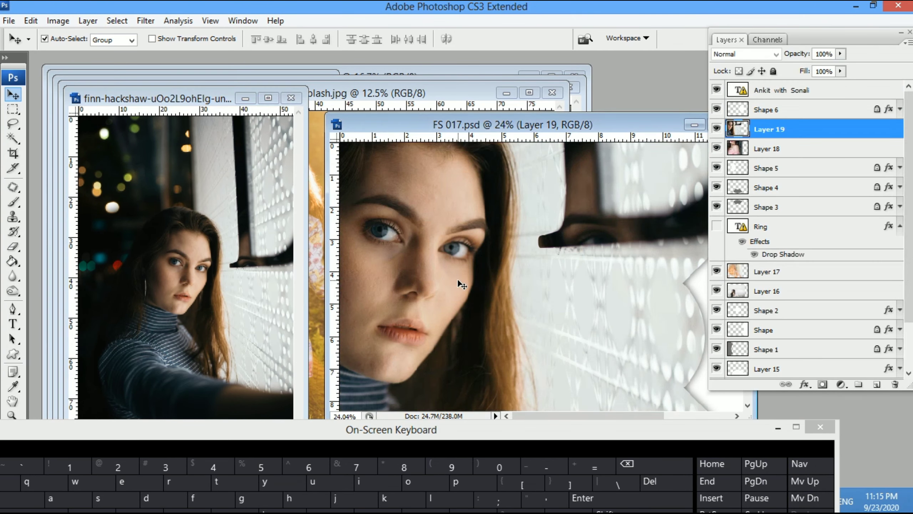
{"action": "left_click", "coordinate": [283, 120]}
{"action": "left_click", "coordinate": [290, 97]}
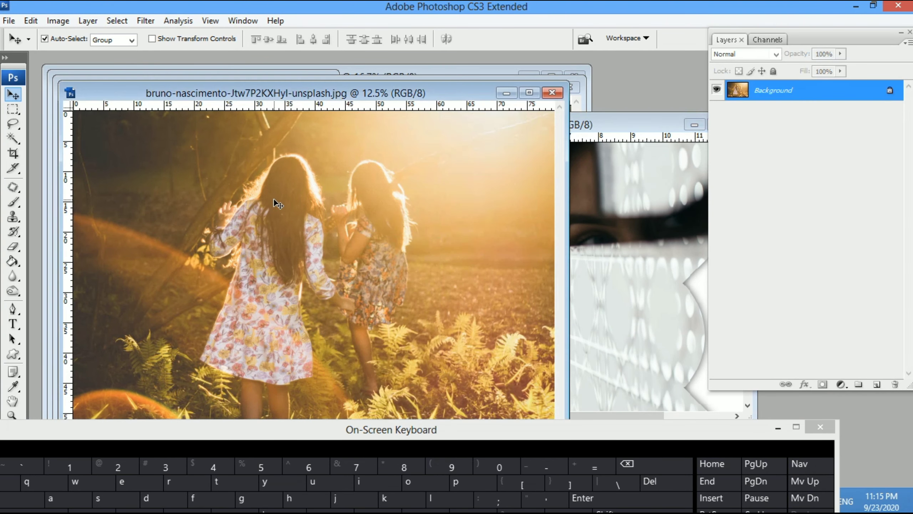
Copy the photos of the two girls in floral dresses and the friends in denim jackets into FS 017.psd, closing both sources
{"action": "left_click_drag", "start_coordinate": [598, 276], "coordinate": [511, 180]}
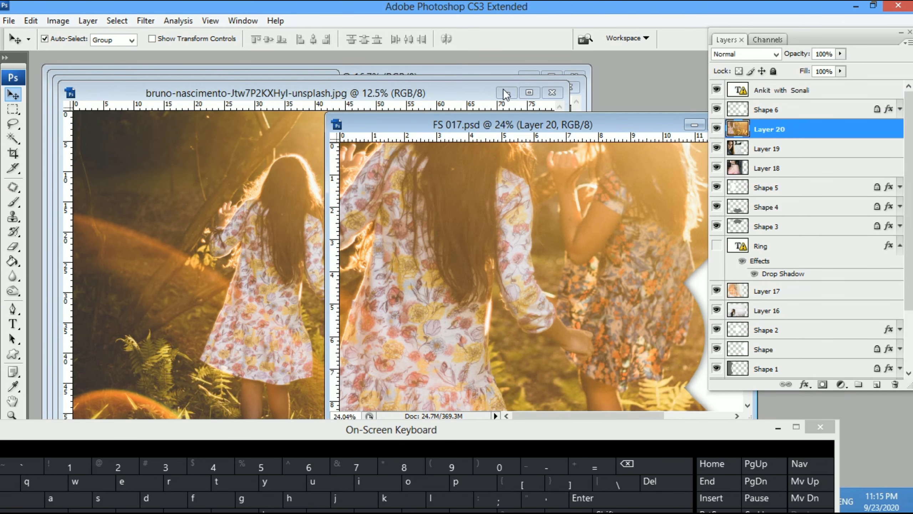
{"action": "left_click", "coordinate": [552, 92]}
{"action": "left_click", "coordinate": [258, 258]}
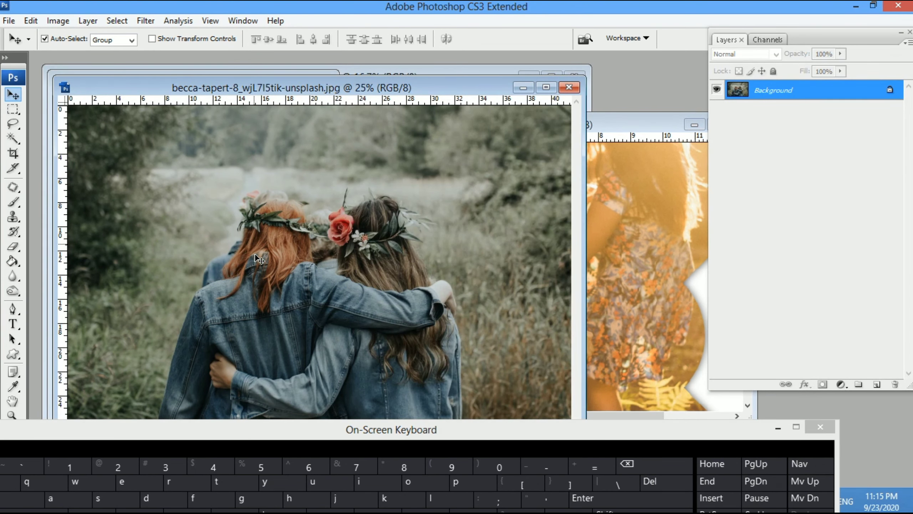
{"action": "left_click_drag", "start_coordinate": [258, 258], "coordinate": [417, 229]}
{"action": "left_click", "coordinate": [223, 215]}
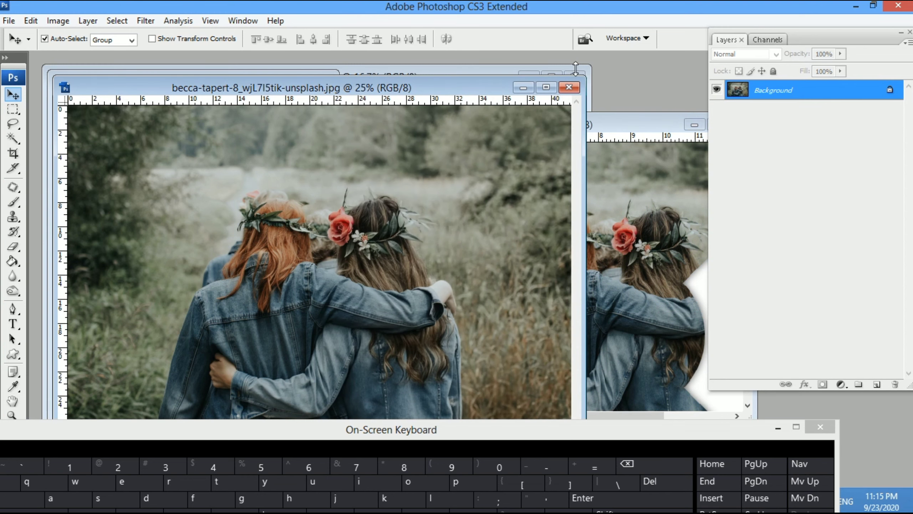
{"action": "left_click", "coordinate": [564, 85]}
Copy the white-background photo of the person in a white sweater into FS 017.psd and close its source file
{"action": "left_click_drag", "start_coordinate": [312, 234], "coordinate": [412, 209]}
{"action": "left_click", "coordinate": [277, 189]}
{"action": "left_click", "coordinate": [322, 82]}
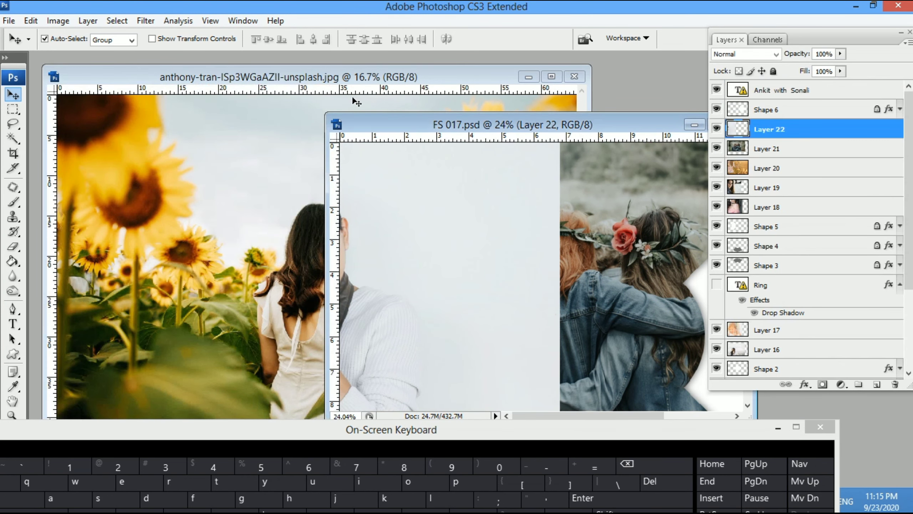
Copy the sunflower-field photo into FS 017.psd, close its source file and maximize the template window
{"action": "left_click", "coordinate": [356, 104]}
{"action": "left_click_drag", "start_coordinate": [357, 104], "coordinate": [647, 234]}
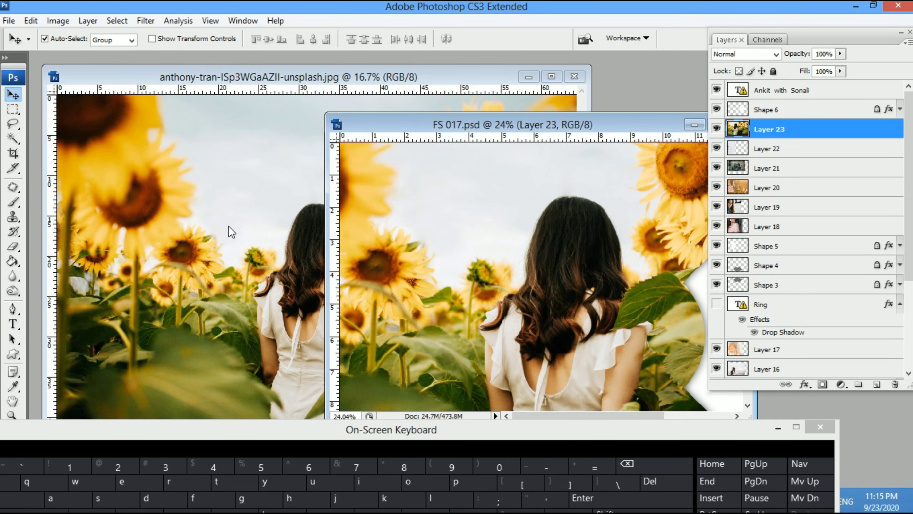
{"action": "left_click", "coordinate": [510, 77]}
{"action": "left_click", "coordinate": [575, 77]}
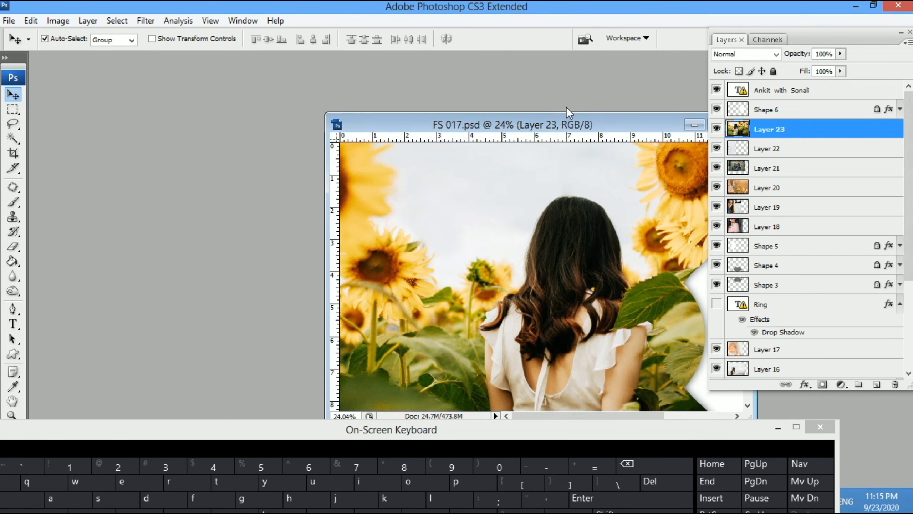
{"action": "double_click", "coordinate": [559, 126]}
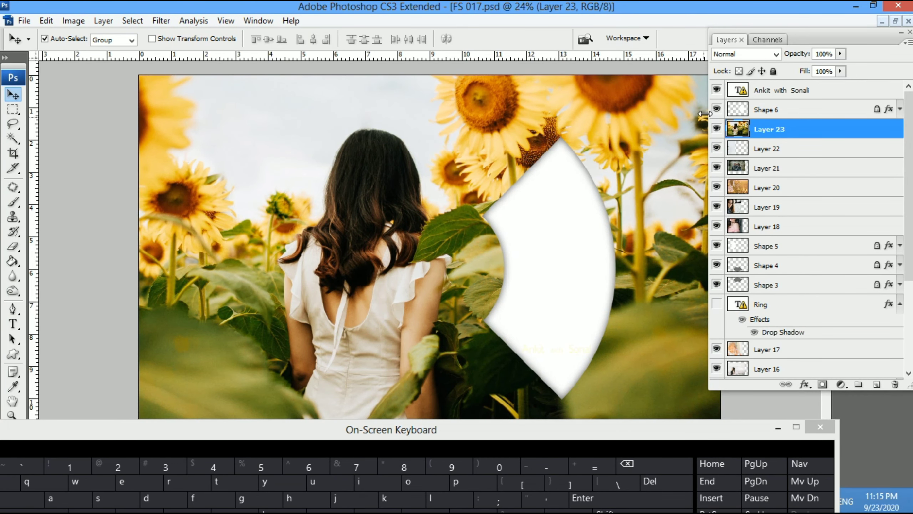
Hide every layer from the topmost text layer down through Layer 16
{"action": "left_click_drag", "start_coordinate": [716, 99], "coordinate": [715, 287]}
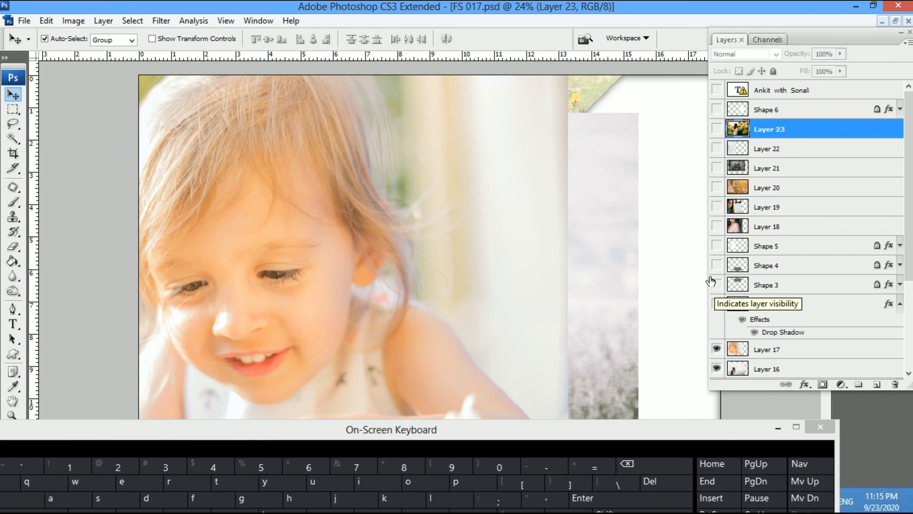
{"action": "scroll", "coordinate": [711, 281], "scroll_direction": "down", "scroll_amount": 2}
{"action": "scroll", "coordinate": [712, 281], "scroll_direction": "up", "scroll_amount": 1}
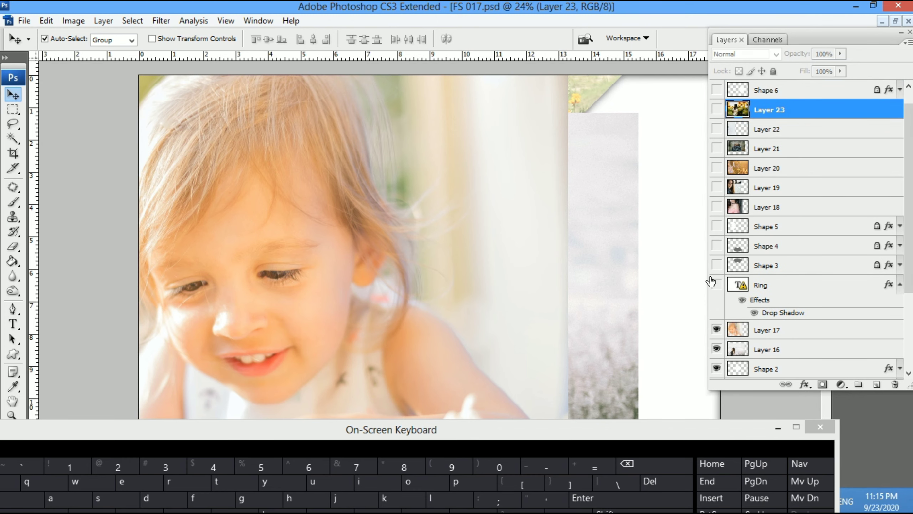
{"action": "scroll", "coordinate": [711, 281], "scroll_direction": "up", "scroll_amount": 1}
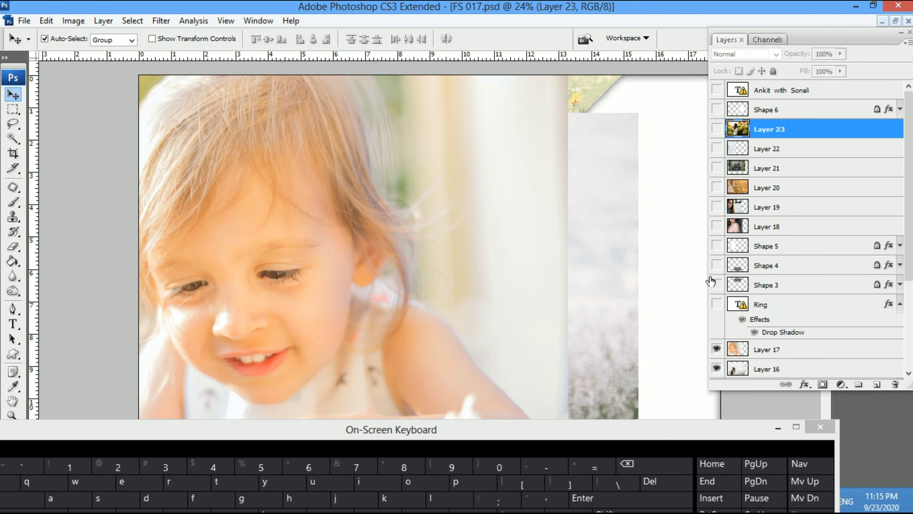
{"action": "left_click", "coordinate": [712, 350]}
{"action": "left_click", "coordinate": [716, 368]}
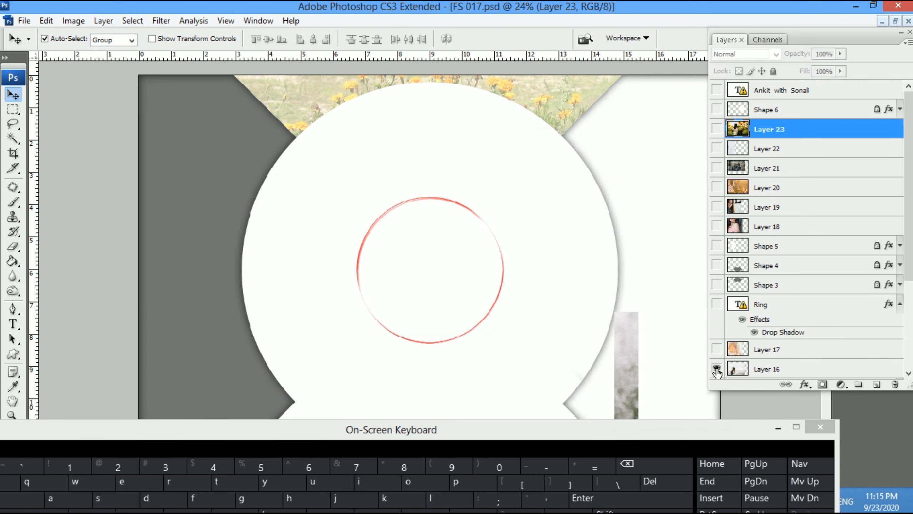
{"action": "left_click", "coordinate": [717, 369]}
{"action": "left_click", "coordinate": [717, 370]}
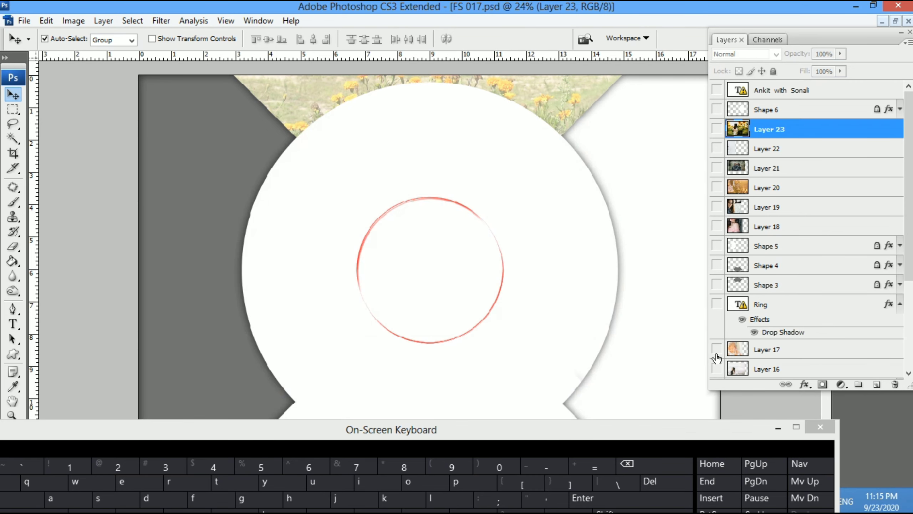
Show the Ring text, Shape 3, Shape 4, Shape 5 and Layer 18 again
{"action": "left_click", "coordinate": [716, 304]}
{"action": "left_click_drag", "start_coordinate": [716, 283], "coordinate": [717, 245]}
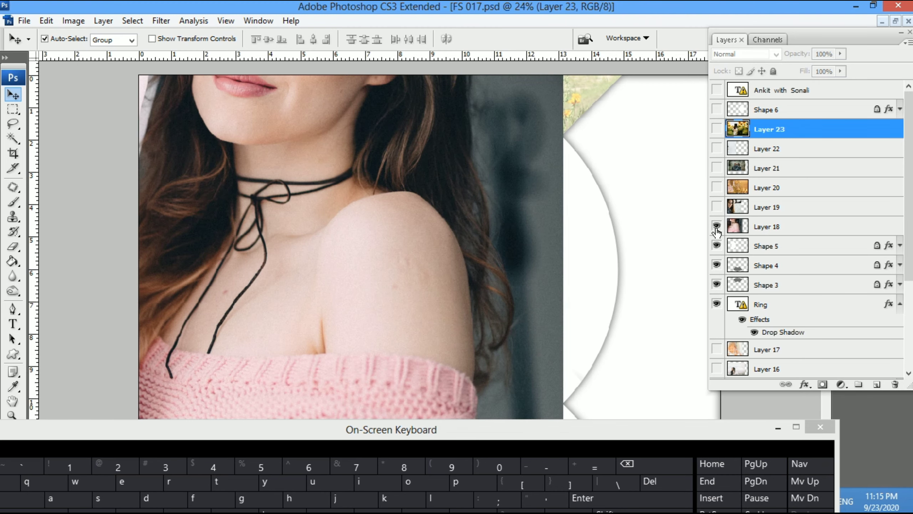
{"action": "left_click", "coordinate": [717, 226]}
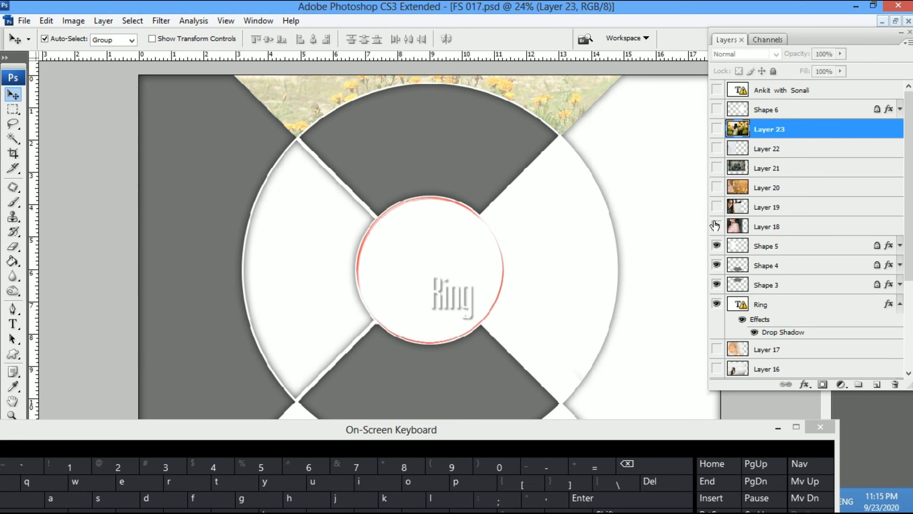
{"action": "left_click", "coordinate": [717, 227]}
Scale down the pink-sweater portrait on Layer 18 and position it over the middle of the circular template
{"action": "left_click_drag", "start_coordinate": [361, 97], "coordinate": [475, 339]}
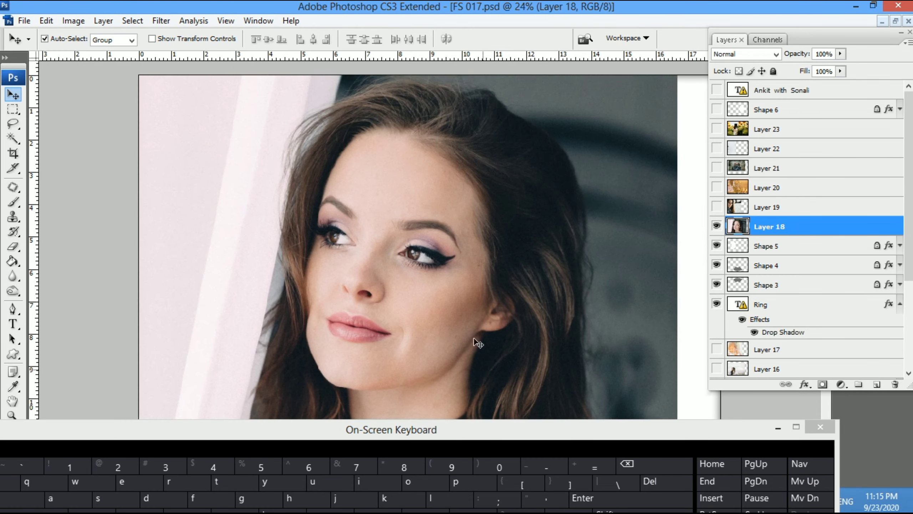
{"action": "key", "text": "ctrl+t"}
{"action": "left_click_drag", "start_coordinate": [642, 113], "coordinate": [632, 191]}
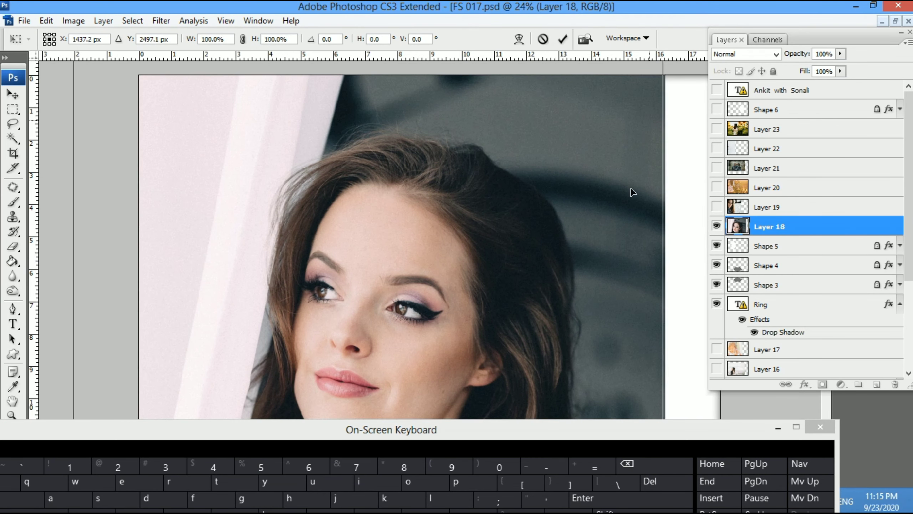
{"action": "left_click_drag", "start_coordinate": [644, 113], "coordinate": [479, 294]}
{"action": "left_click_drag", "start_coordinate": [430, 380], "coordinate": [524, 99]}
{"action": "key", "text": "Return"}
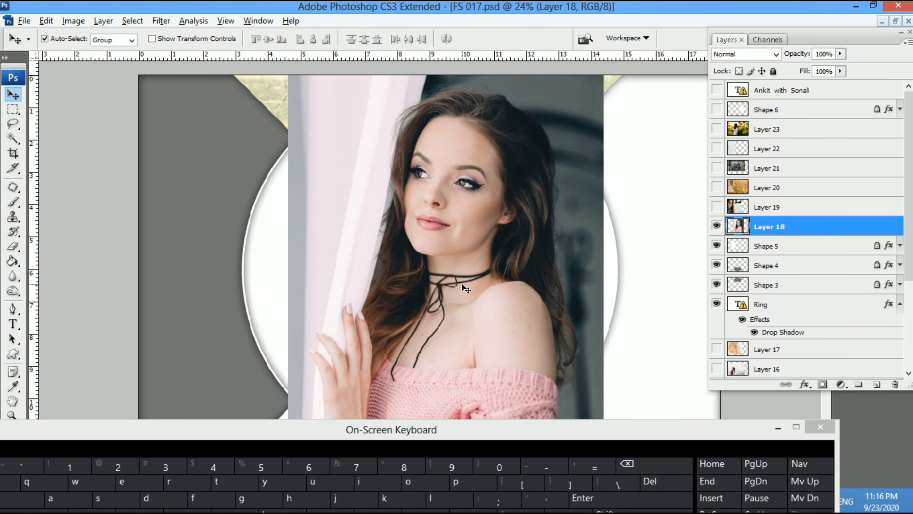
Cut the portrait from Layer 18 and paste it as a clipping mask onto the white Shape panel beside the circle
{"action": "key", "text": "Delete"}
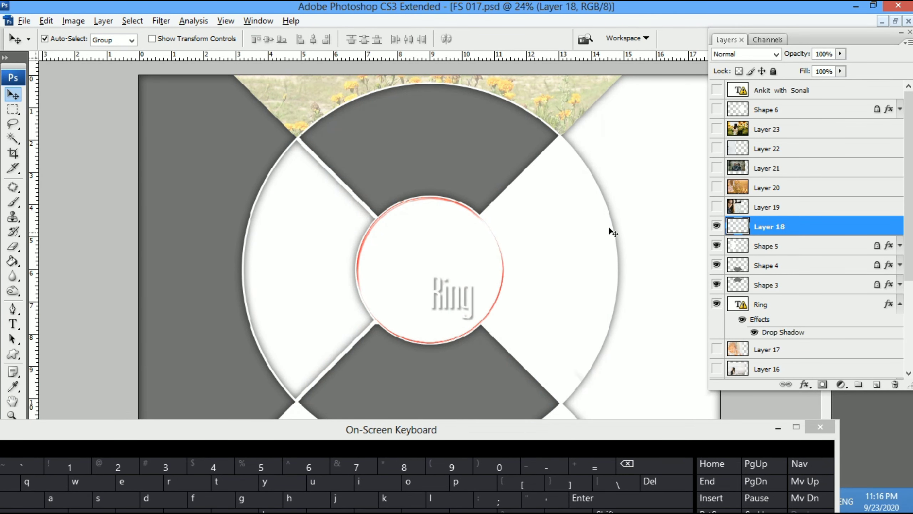
{"action": "left_click", "coordinate": [670, 190]}
{"action": "left_click_drag", "start_coordinate": [799, 37], "coordinate": [860, 36]}
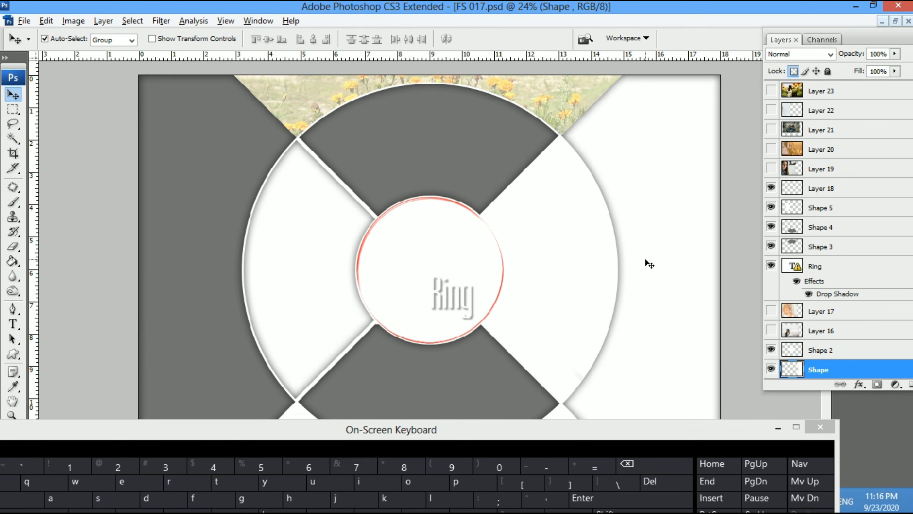
{"action": "key", "text": "ctrl+v"}
{"action": "key", "text": "ctrl+alt+g"}
Scale the clipped pink-sweater portrait to about 97.6% and position it to fill the Shape panel
{"action": "key", "text": "ctrl+t"}
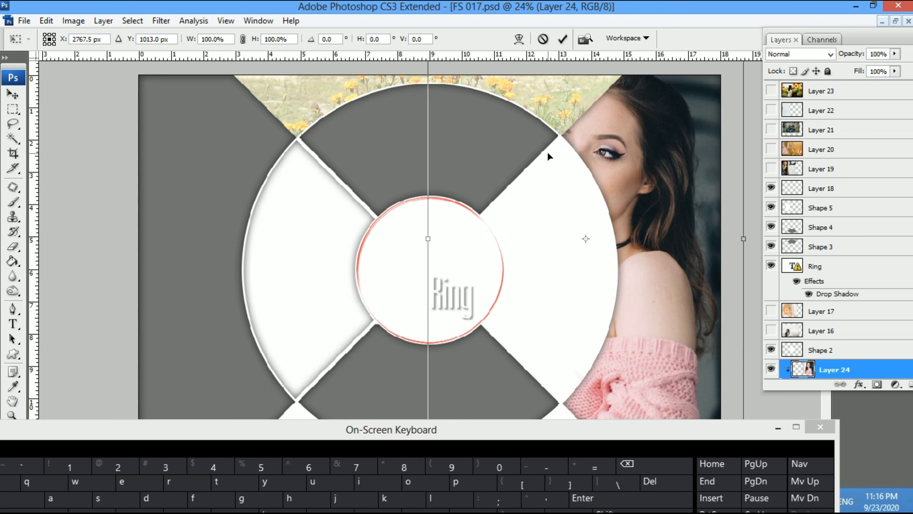
{"action": "left_click_drag", "start_coordinate": [548, 154], "coordinate": [616, 175]}
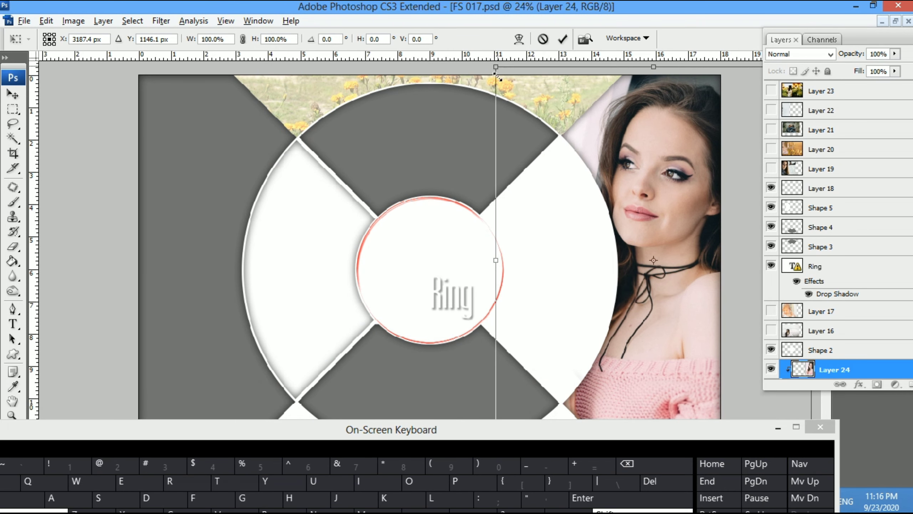
{"action": "left_click_drag", "start_coordinate": [498, 76], "coordinate": [523, 98]}
{"action": "left_click_drag", "start_coordinate": [681, 270], "coordinate": [680, 244]}
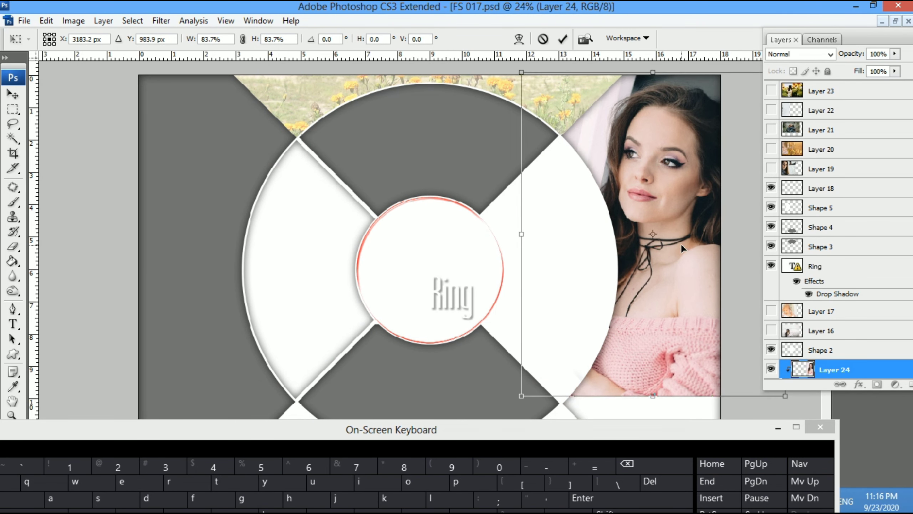
{"action": "left_click_drag", "start_coordinate": [521, 395], "coordinate": [491, 393]}
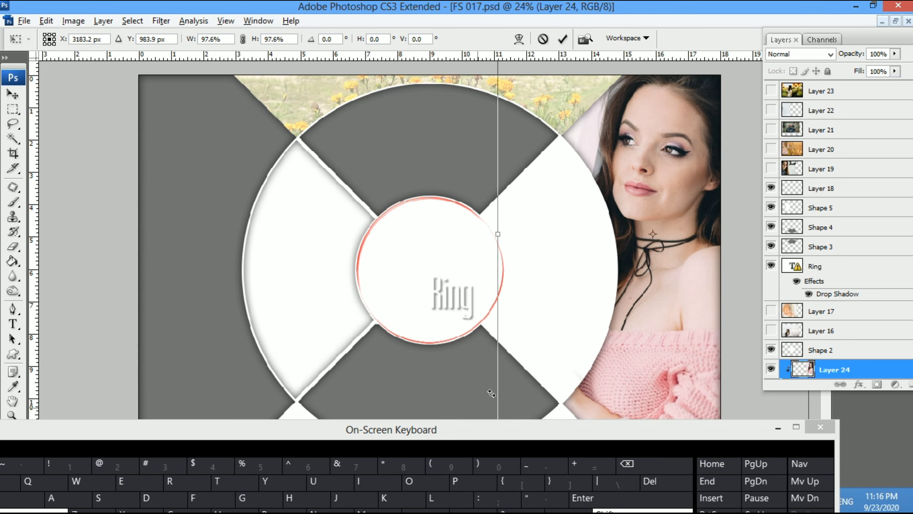
{"action": "left_click_drag", "start_coordinate": [639, 331], "coordinate": [644, 344]}
{"action": "key", "text": "Return"}
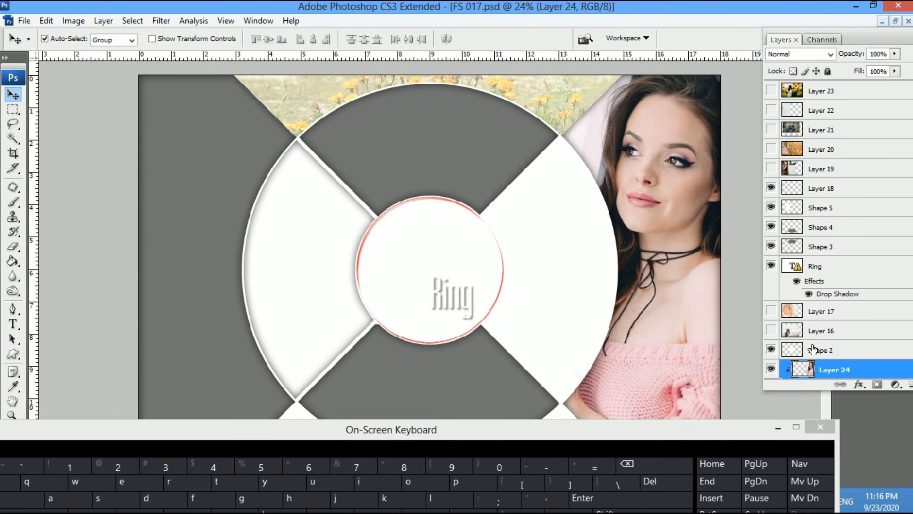
Show Layer 19, scale its striped-turtleneck portrait down to about 41.5%, and place it over the left half of the circle
{"action": "scroll", "coordinate": [812, 349], "scroll_direction": "up", "scroll_amount": 2}
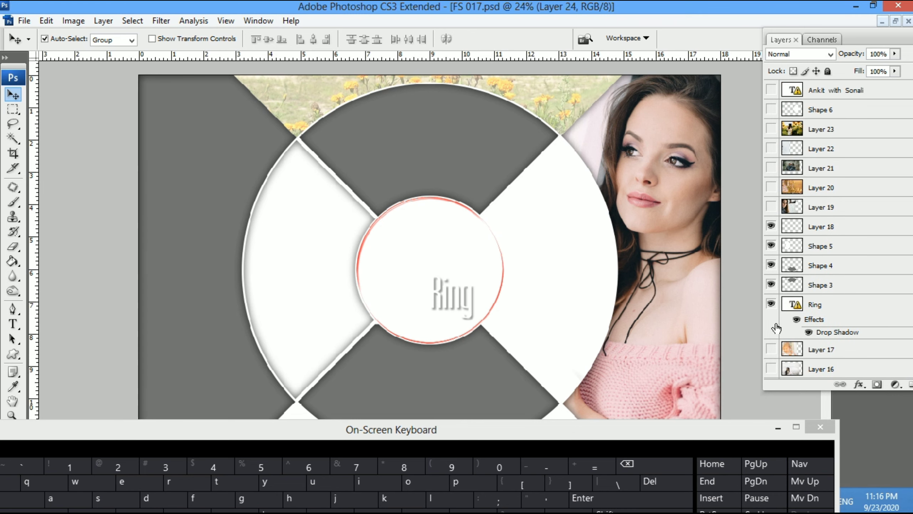
{"action": "left_click", "coordinate": [770, 206]}
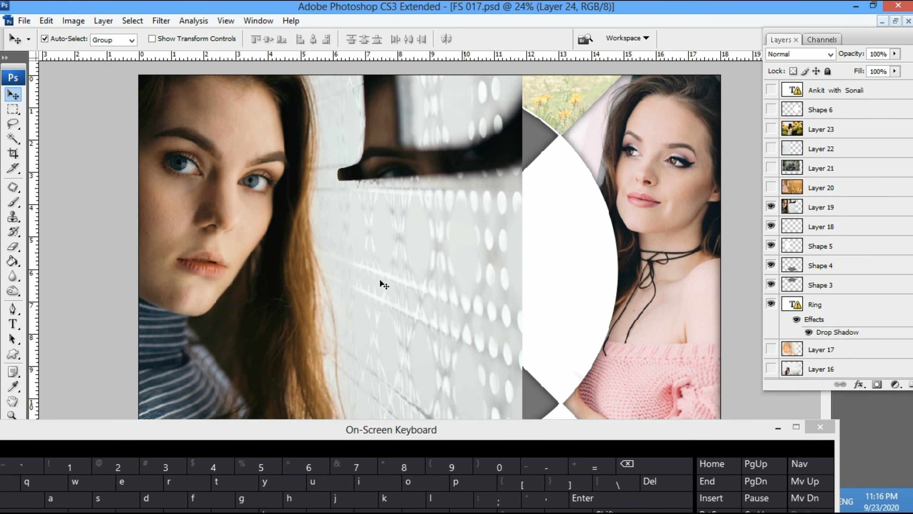
{"action": "left_click_drag", "start_coordinate": [383, 284], "coordinate": [484, 287]}
{"action": "key", "text": "ctrl+t"}
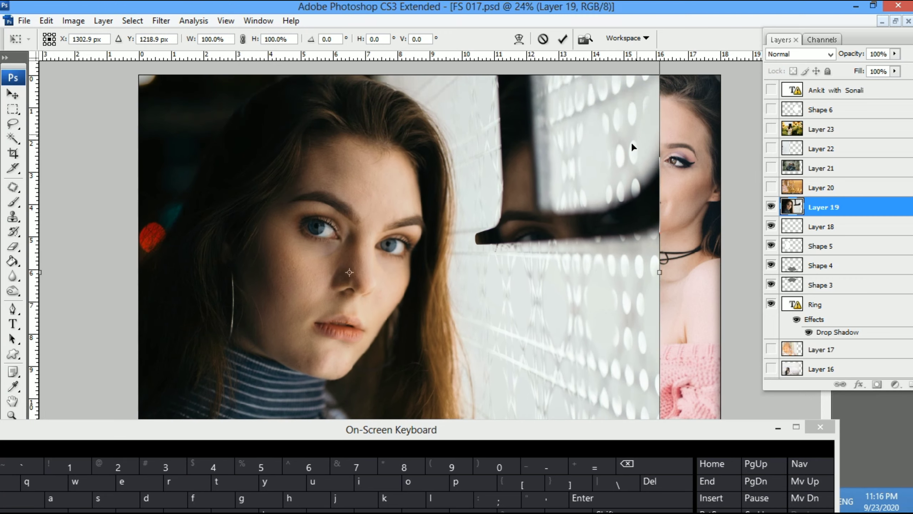
{"action": "left_click_drag", "start_coordinate": [633, 147], "coordinate": [626, 370]}
{"action": "key", "text": "ctrl+minus"}
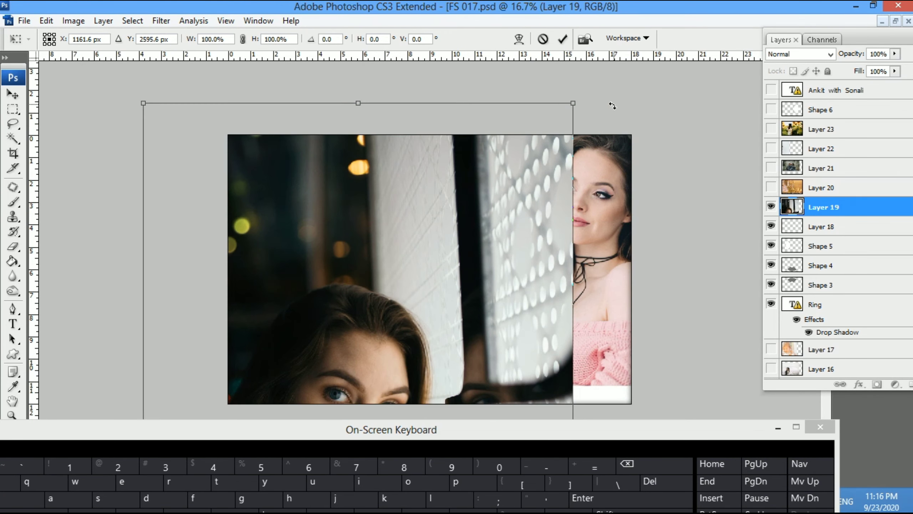
{"action": "left_click_drag", "start_coordinate": [573, 103], "coordinate": [447, 269]}
{"action": "left_click_drag", "start_coordinate": [392, 286], "coordinate": [395, 222]}
{"action": "key", "text": "Return"}
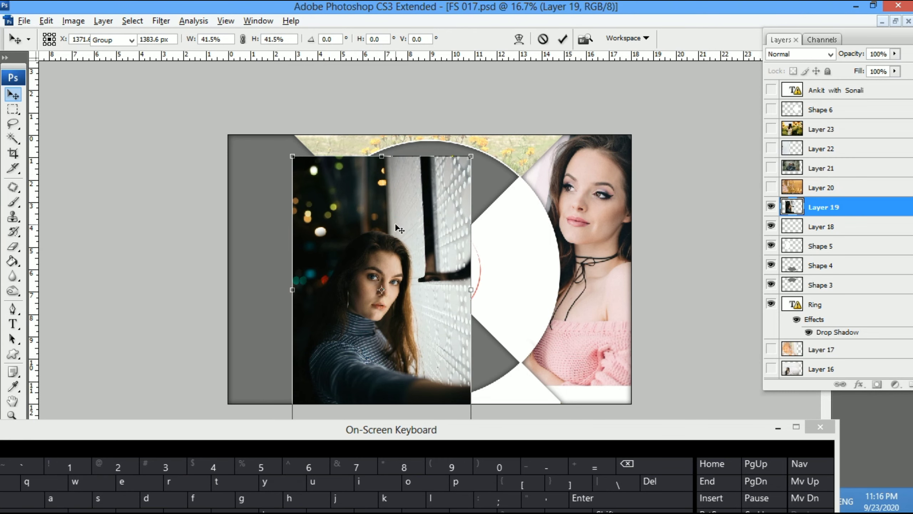
{"action": "left_click_drag", "start_coordinate": [395, 338], "coordinate": [399, 330]}
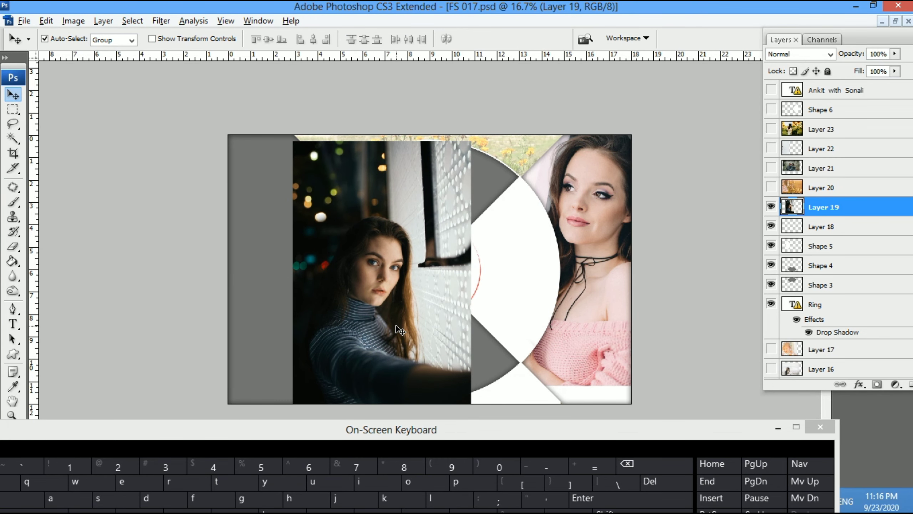
{"action": "key", "text": "ctrl+l"}
{"action": "left_click_drag", "start_coordinate": [319, 269], "coordinate": [615, 292]}
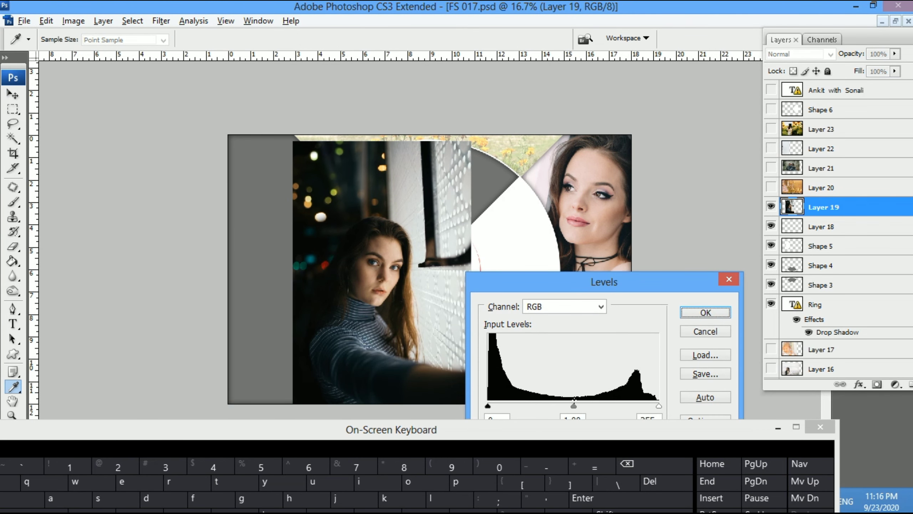
{"action": "key", "text": "Escape"}
Shift the midtones of the Layer 19 portrait slightly toward blue with Color Balance
{"action": "key", "text": "ctrl+b"}
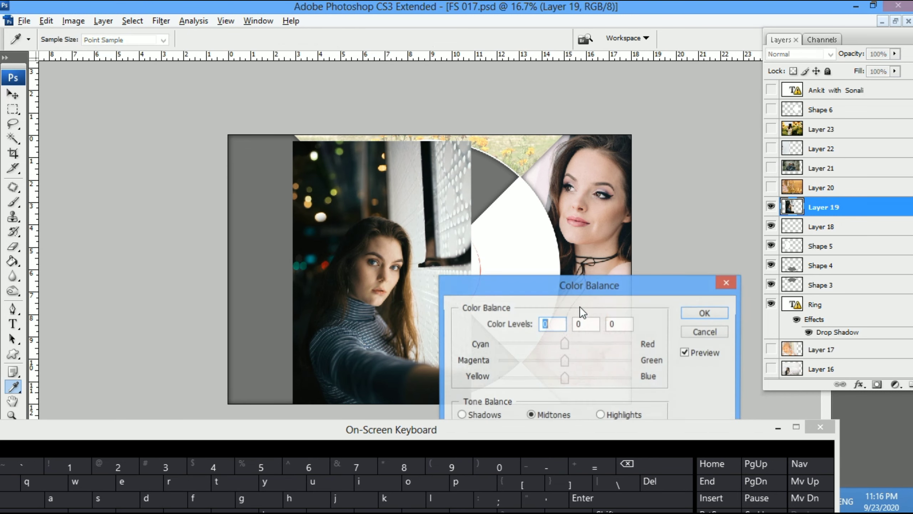
{"action": "key", "text": "Down"}
{"action": "key", "text": "Down"}
{"action": "key", "text": "Down"}
{"action": "key", "text": "Down"}
{"action": "key", "text": "Down"}
{"action": "left_click_drag", "start_coordinate": [573, 376], "coordinate": [573, 376]}
{"action": "key", "text": "Return"}
Cut the portrait from Layer 19 and paste it as a clipping mask onto Shape 5, the circle's left segment
{"action": "key", "text": "ctrl+a"}
{"action": "key", "text": "ctrl+x"}
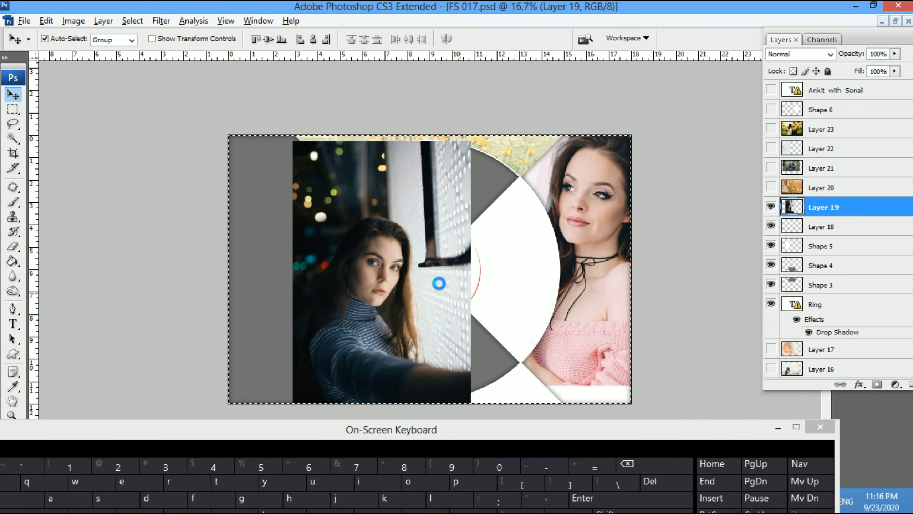
{"action": "key", "text": "ctrl+w"}
{"action": "left_click", "coordinate": [500, 202]}
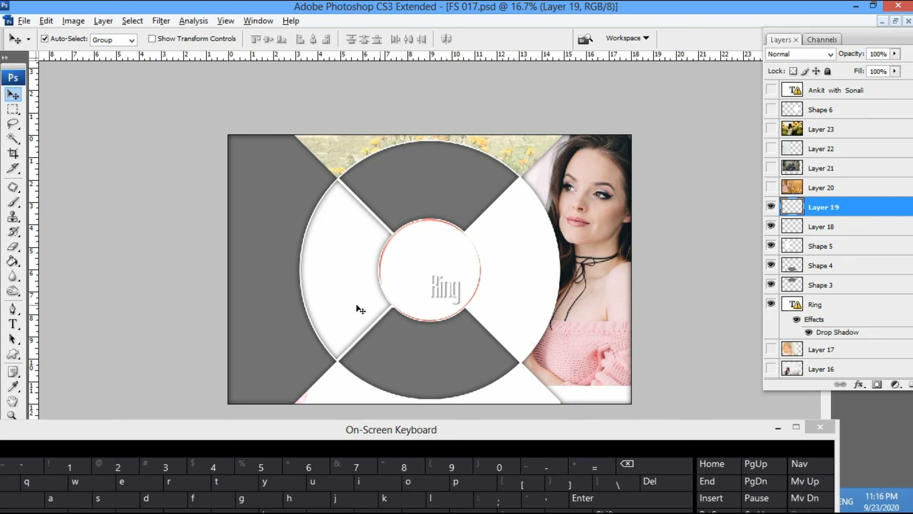
{"action": "left_click", "coordinate": [523, 234]}
{"action": "key", "text": "ctrl+v"}
{"action": "key", "text": "ctrl+alt+g"}
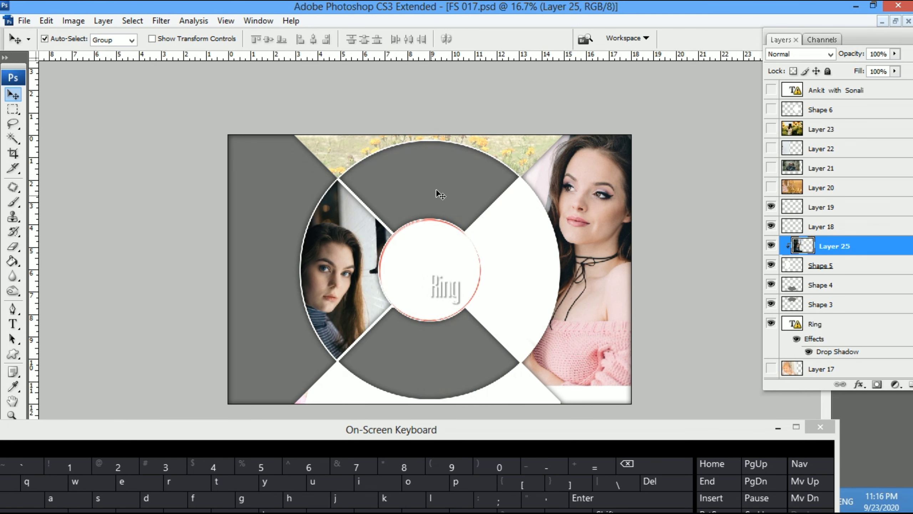
Scale the clipped turtleneck portrait to about 75.9% and position it within the circle's left segment
{"action": "key", "text": "ctrl+t"}
{"action": "left_click_drag", "start_coordinate": [425, 149], "coordinate": [385, 181]}
{"action": "left_click_drag", "start_coordinate": [383, 247], "coordinate": [401, 232]}
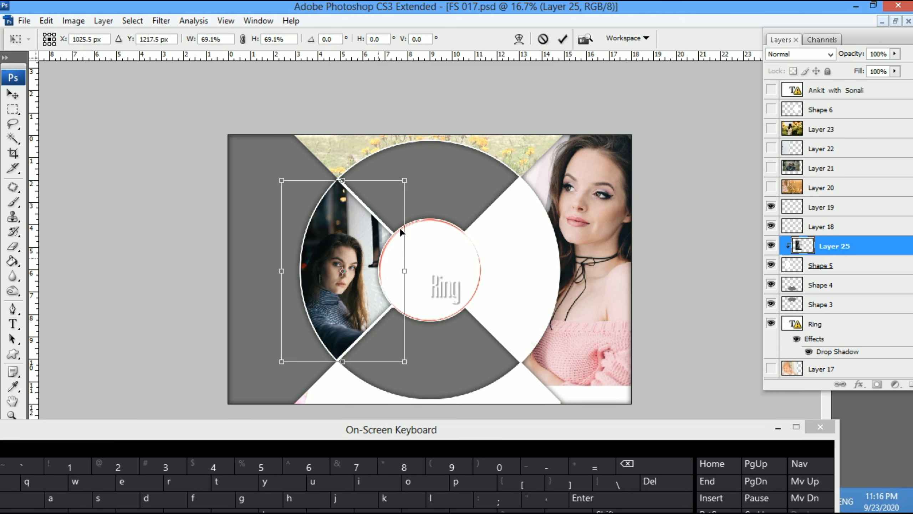
{"action": "left_click_drag", "start_coordinate": [410, 184], "coordinate": [416, 172]}
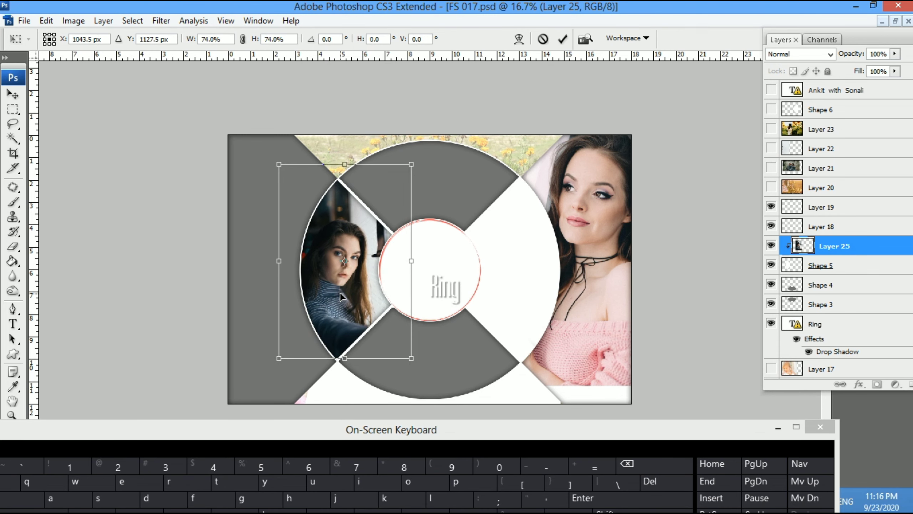
{"action": "left_click_drag", "start_coordinate": [366, 239], "coordinate": [362, 235]}
{"action": "left_click_drag", "start_coordinate": [411, 357], "coordinate": [412, 360]}
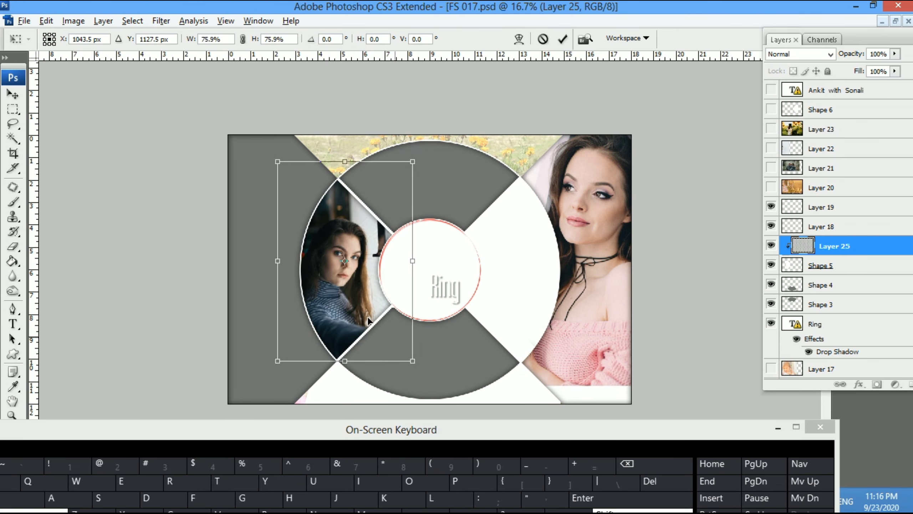
{"action": "key", "text": "Return"}
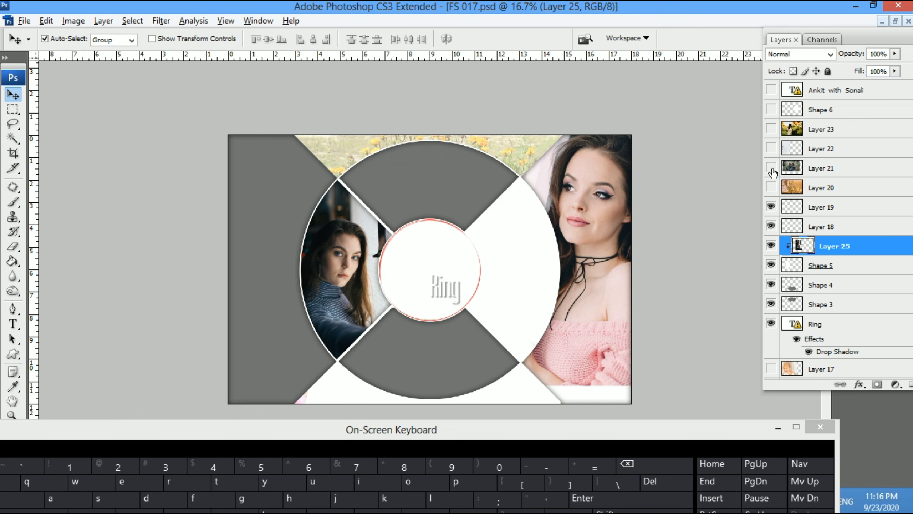
Show Layer 23, cut its sunflower photo, and paste it as a clipping mask onto Shape 3, the circle's upper segment
{"action": "left_click", "coordinate": [771, 129]}
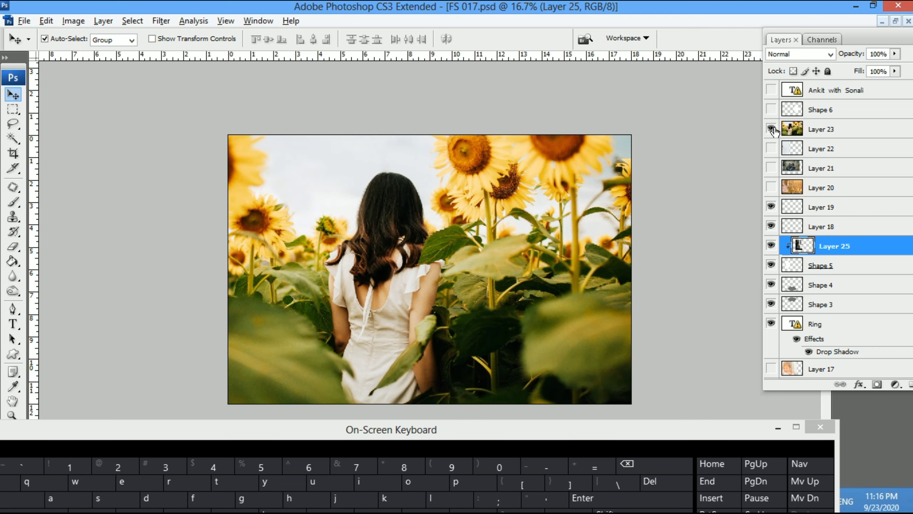
{"action": "left_click_drag", "start_coordinate": [471, 309], "coordinate": [489, 315]}
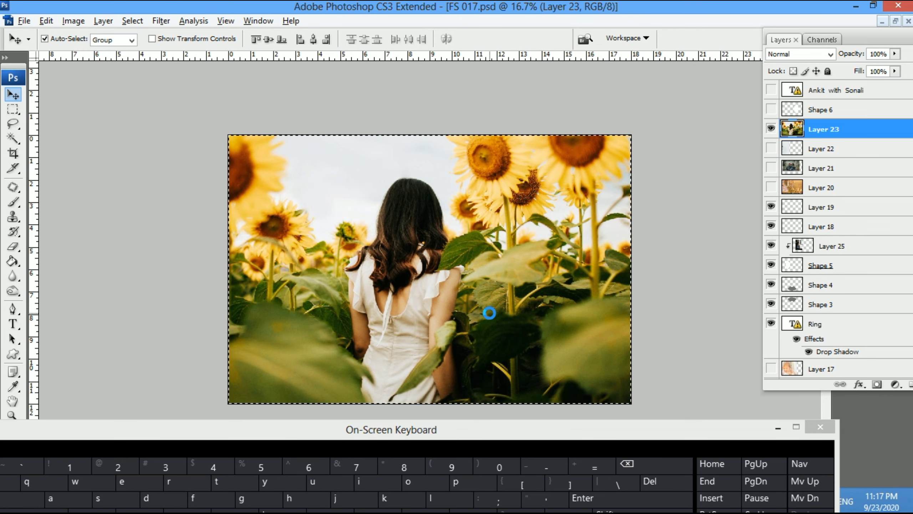
{"action": "left_click", "coordinate": [433, 191]}
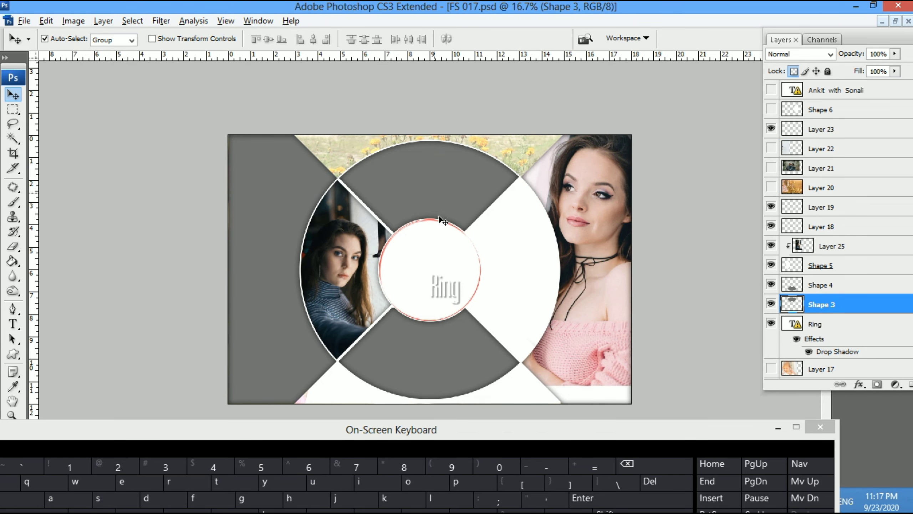
{"action": "key", "text": "ctrl+v"}
{"action": "key", "text": "ctrl+alt+g"}
Scale down the clipped sunflower photo and position it so the woman is centred in the circle's upper segment
{"action": "key", "text": "ctrl+t"}
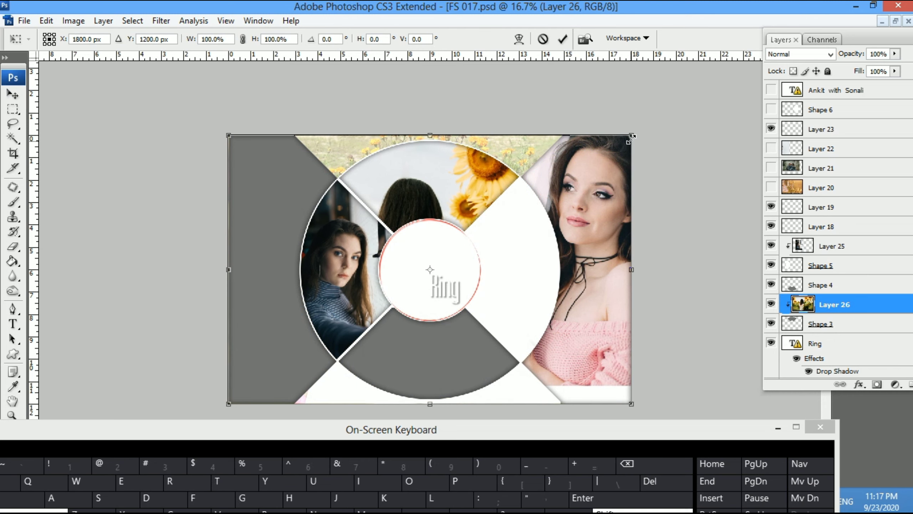
{"action": "left_click_drag", "start_coordinate": [631, 135], "coordinate": [524, 207]}
{"action": "left_click_drag", "start_coordinate": [456, 268], "coordinate": [462, 205]}
{"action": "key", "text": "Return"}
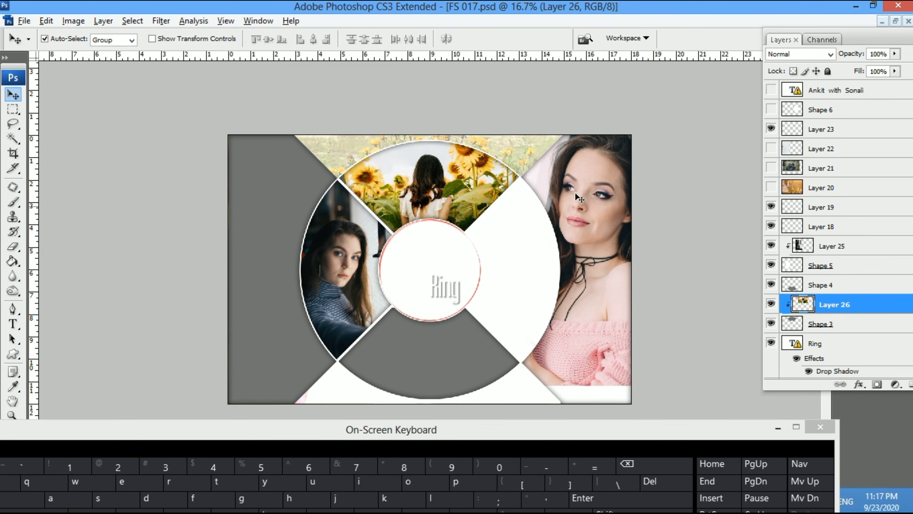
Show Layer 21 and slightly brighten its photo of two friends in denim jackets with Curves
{"action": "left_click", "coordinate": [770, 167]}
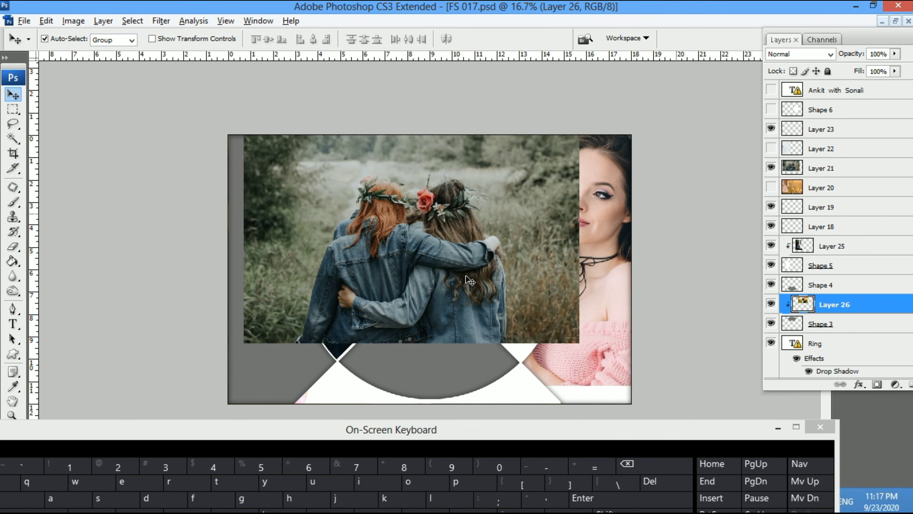
{"action": "left_click_drag", "start_coordinate": [422, 301], "coordinate": [436, 311]}
{"action": "key", "text": "ctrl+m"}
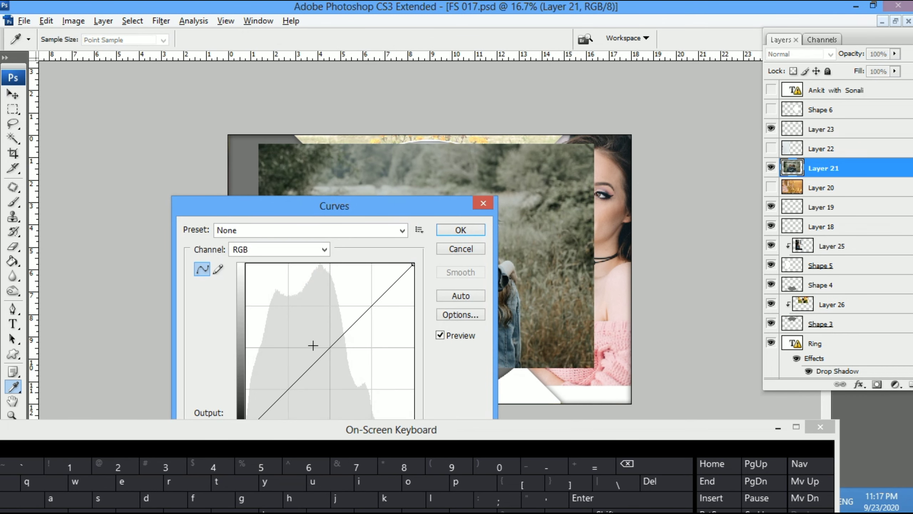
{"action": "left_click_drag", "start_coordinate": [312, 350], "coordinate": [311, 345]}
{"action": "key", "text": "Return"}
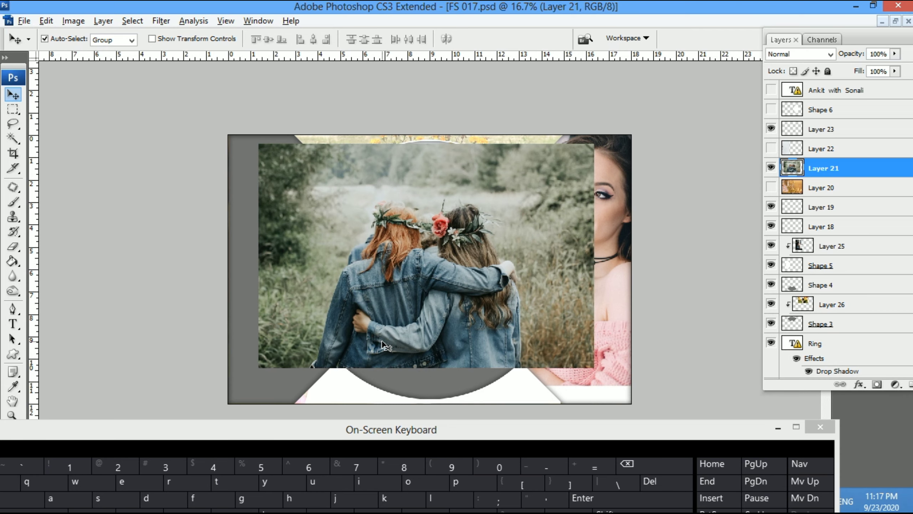
Cut the denim-jacket photo from Layer 21 and paste it as a clipping mask onto Shape 4, the circle's lower segment
{"action": "key", "text": "Delete"}
{"action": "left_click", "coordinate": [433, 347]}
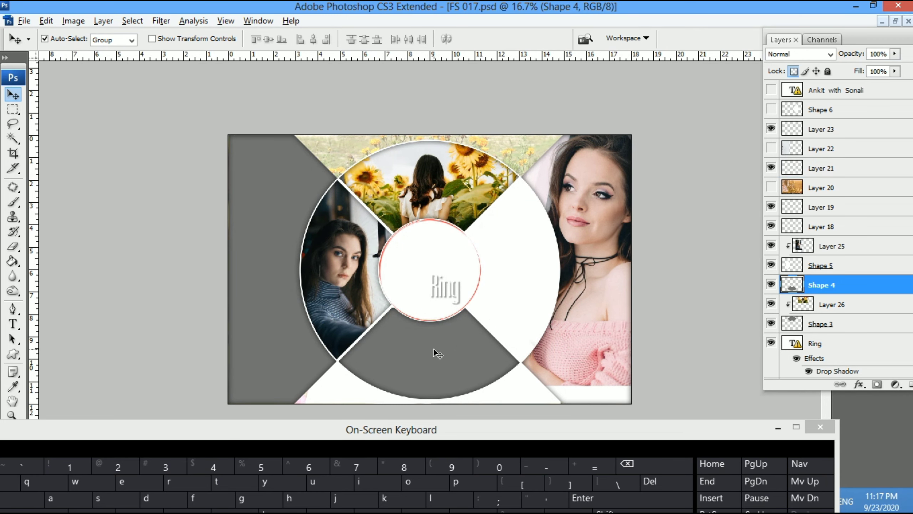
{"action": "key", "text": "ctrl+v"}
{"action": "key", "text": "ctrl+alt+g"}
Scale the clipped denim-jacket photo to about 53.7% and position both friends in the circle's lower segment
{"action": "key", "text": "ctrl+t"}
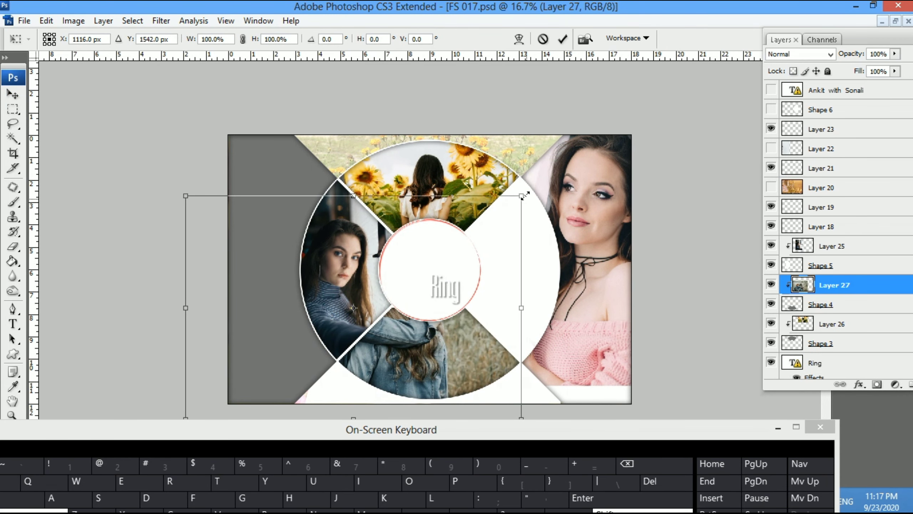
{"action": "left_click_drag", "start_coordinate": [521, 195], "coordinate": [418, 261]}
{"action": "left_click_drag", "start_coordinate": [391, 316], "coordinate": [453, 375]}
{"action": "left_click_drag", "start_coordinate": [483, 314], "coordinate": [514, 297]}
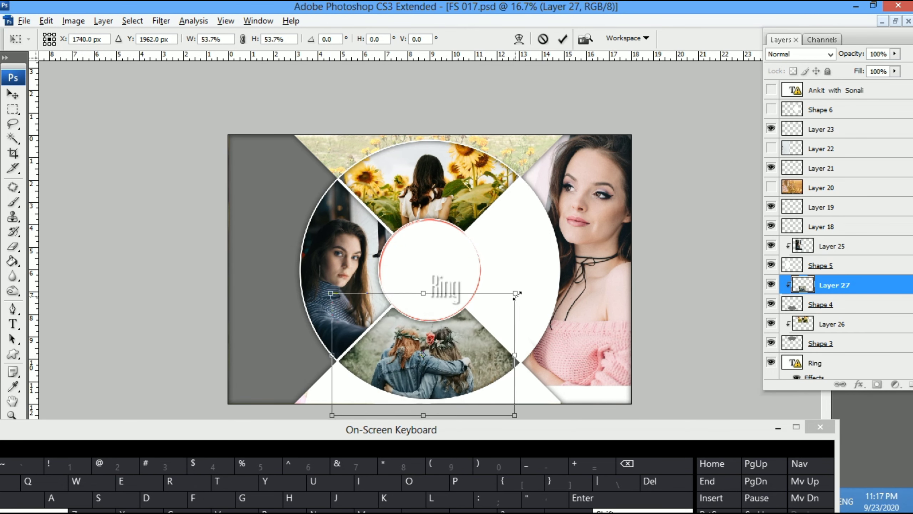
{"action": "key", "text": "Return"}
Nudge the Ring text in the circle's centre slightly and hide its layer
{"action": "left_click_drag", "start_coordinate": [457, 306], "coordinate": [448, 301]}
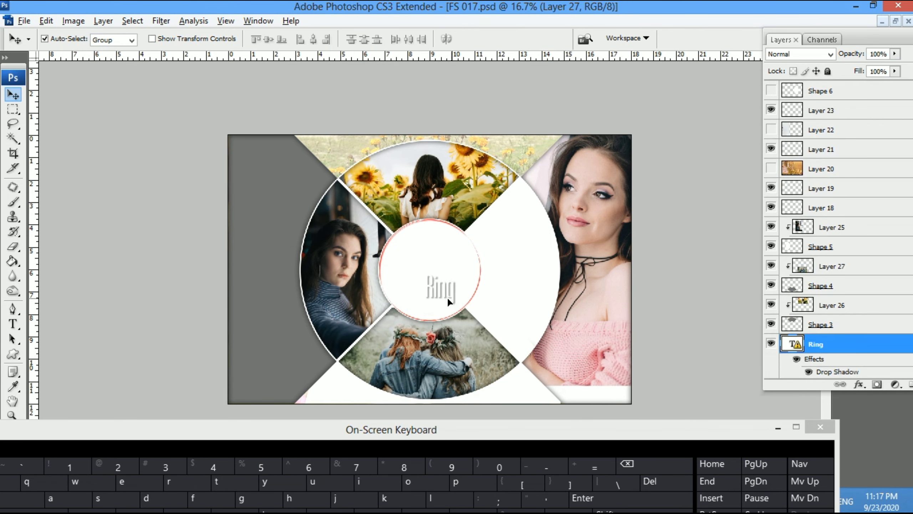
{"action": "left_click", "coordinate": [771, 344]}
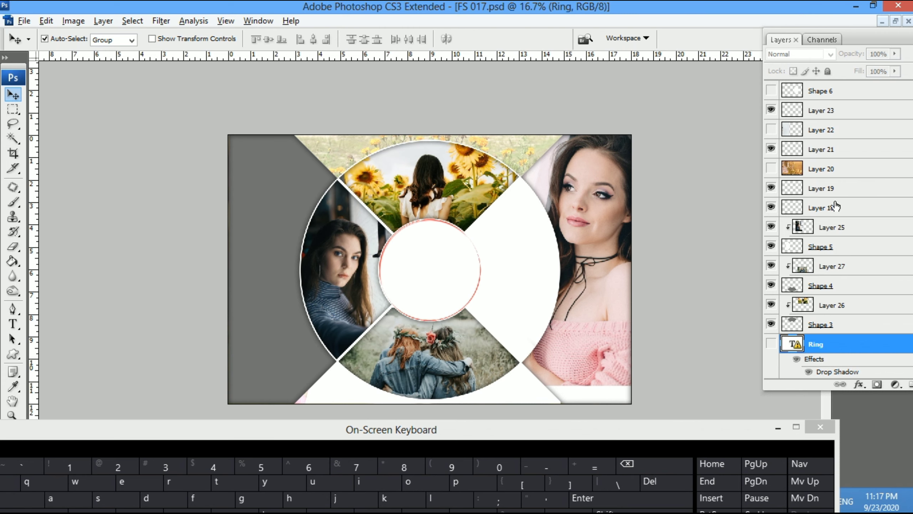
Show Layer 20, scale its sunset photo of two girls to about 41.6%, move it over the circle and cut it
{"action": "scroll", "coordinate": [835, 206], "scroll_direction": "up", "scroll_amount": 1}
{"action": "left_click", "coordinate": [771, 187]}
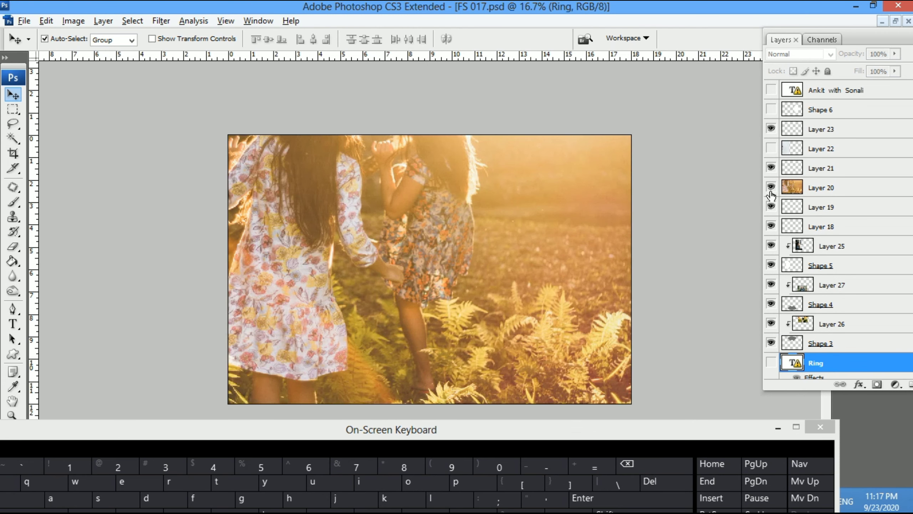
{"action": "left_click_drag", "start_coordinate": [415, 233], "coordinate": [444, 269]}
{"action": "key", "text": "ctrl+t"}
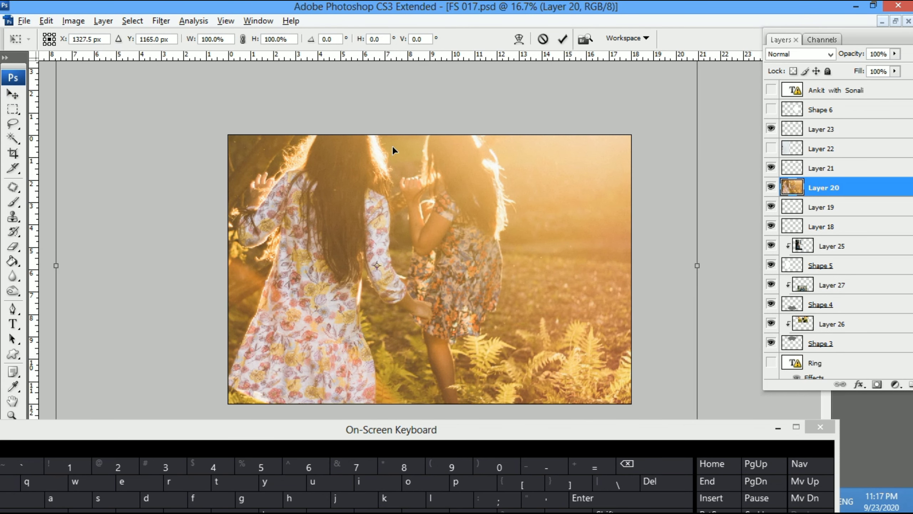
{"action": "left_click_drag", "start_coordinate": [695, 120], "coordinate": [532, 272]}
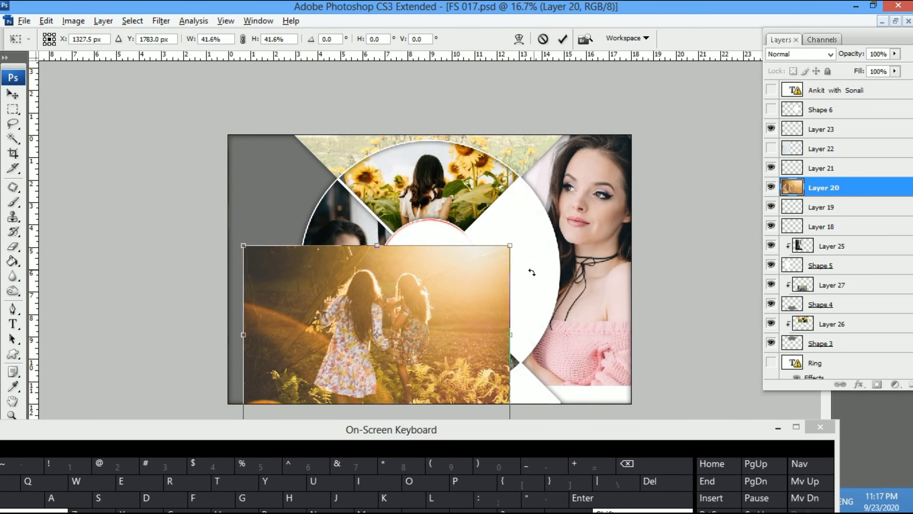
{"action": "left_click_drag", "start_coordinate": [401, 353], "coordinate": [460, 266]}
{"action": "key", "text": "Return"}
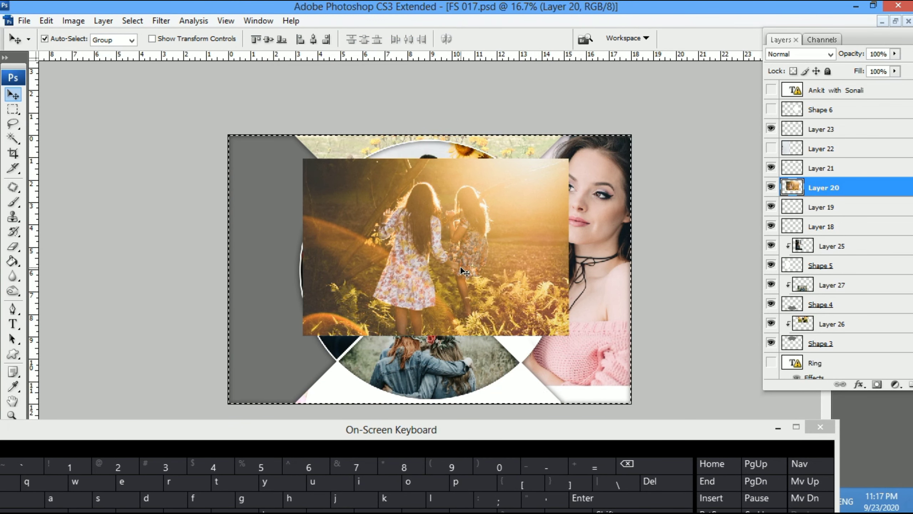
{"action": "key", "text": "ctrl+x"}
Try pasting the sunset photo at the top of the layer stack and clipping it to the layer beneath
{"action": "left_click", "coordinate": [425, 286]}
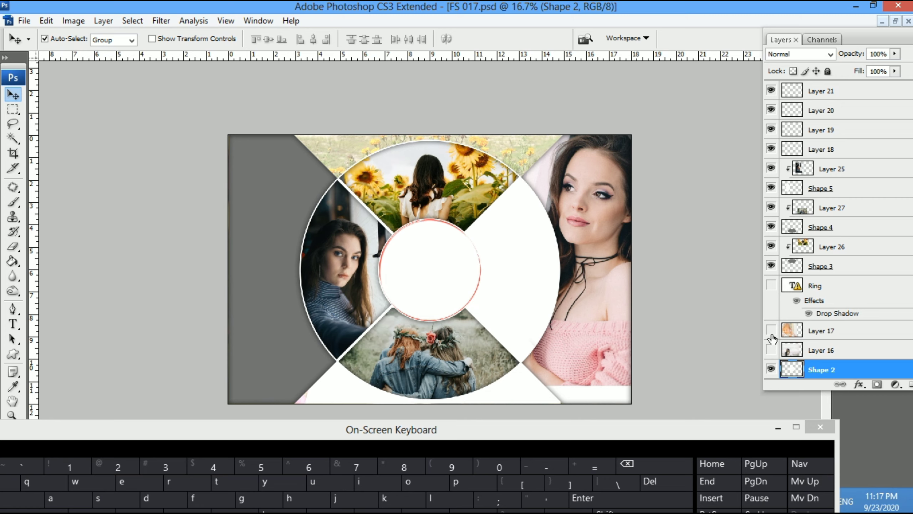
{"action": "left_click", "coordinate": [530, 276]}
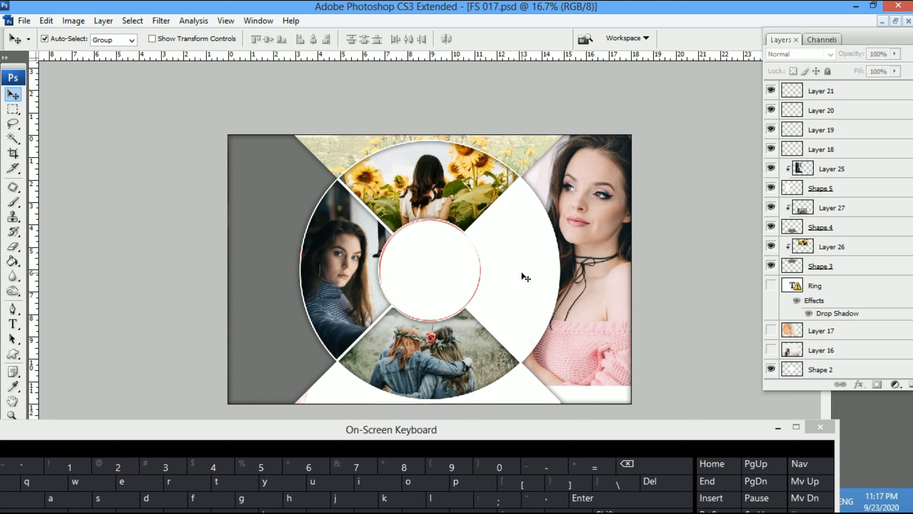
{"action": "key", "text": "w"}
{"action": "key", "text": "v"}
{"action": "key", "text": "ctrl+v"}
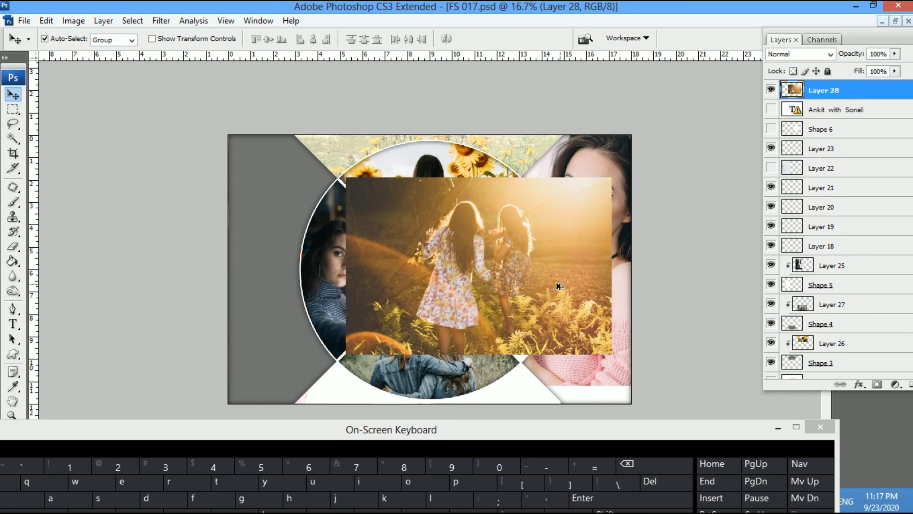
{"action": "key", "text": "ctrl+alt+g"}
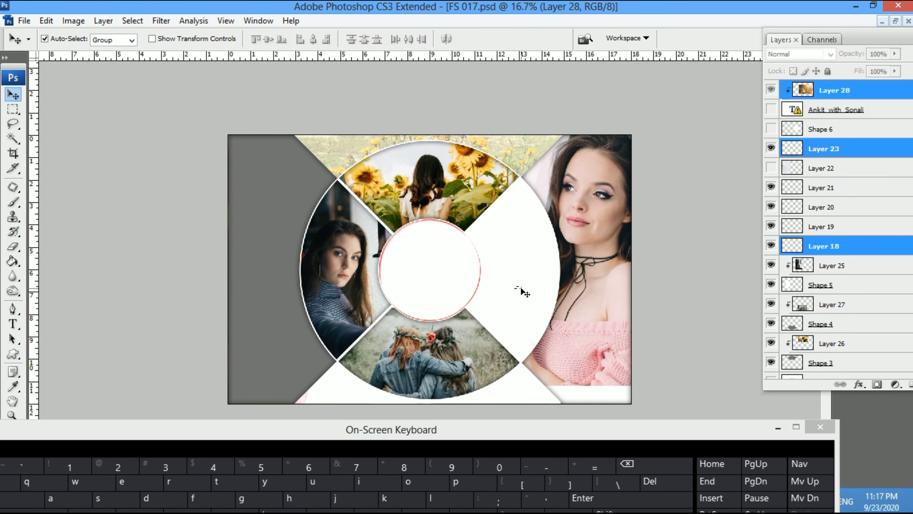
{"action": "key", "text": "ctrl+alt+g"}
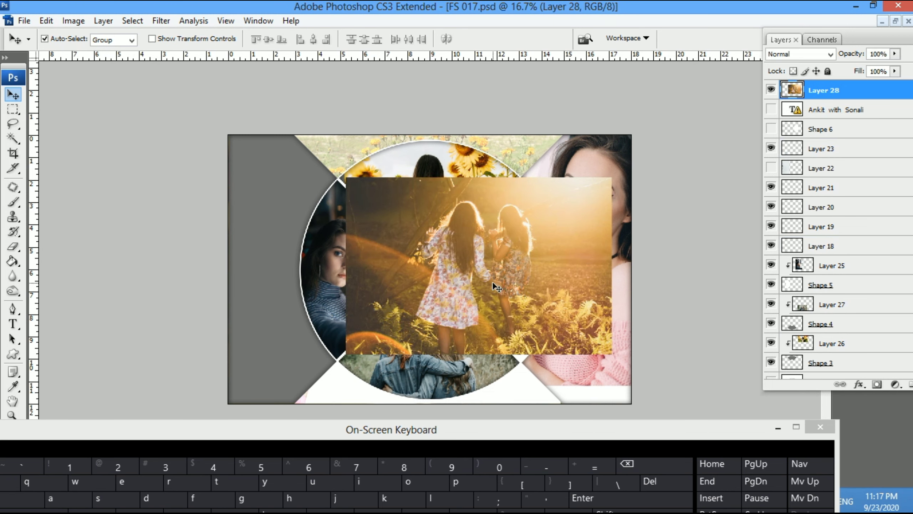
{"action": "key", "text": "Delete"}
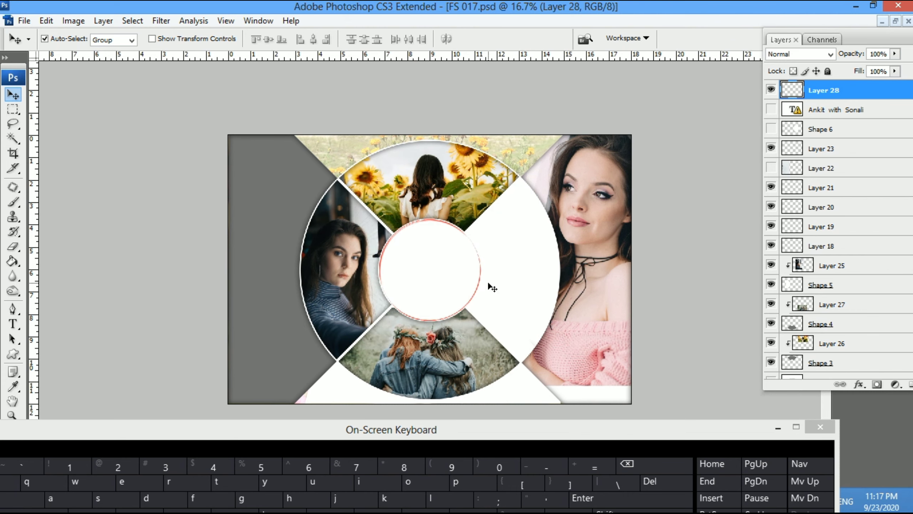
Paste the sunset photo just above Layer 0, scale it down and position it behind the circle's right segment
{"action": "left_click", "coordinate": [544, 280]}
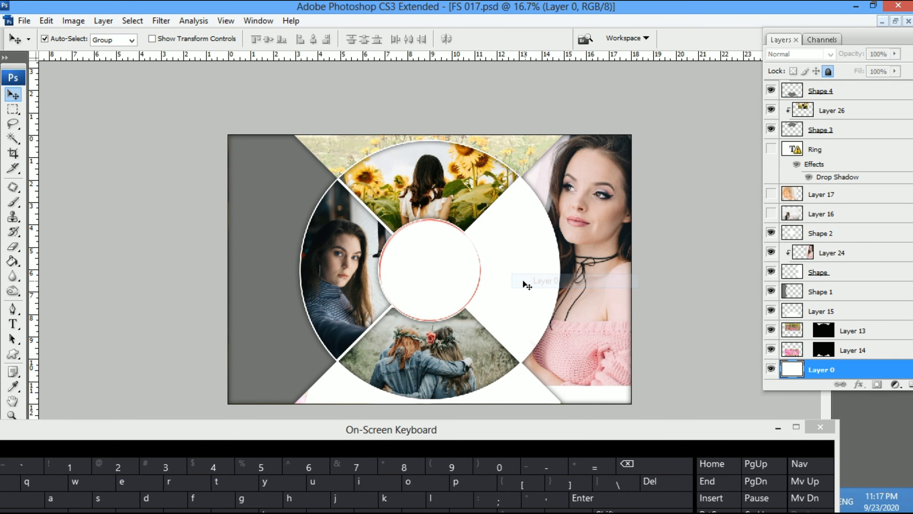
{"action": "key", "text": "ctrl+v"}
{"action": "key", "text": "ctrl+t"}
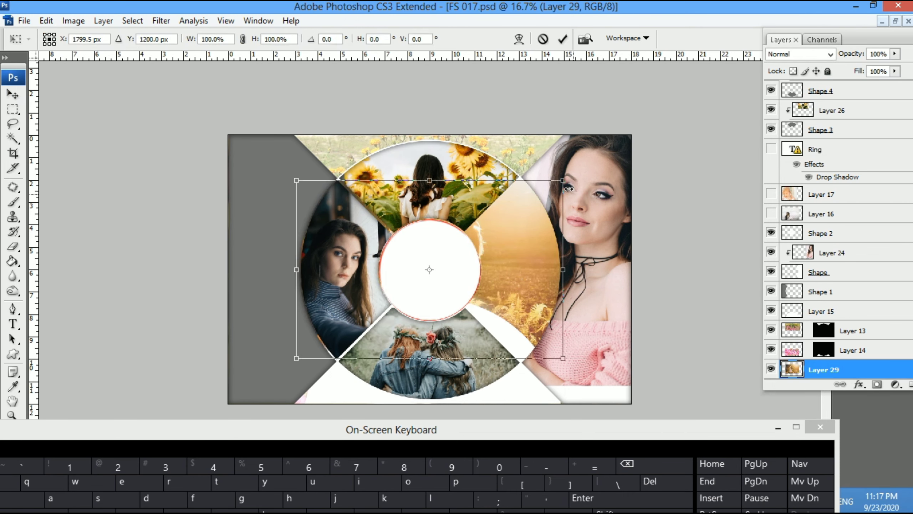
{"action": "left_click_drag", "start_coordinate": [563, 180], "coordinate": [562, 247]}
{"action": "left_click_drag", "start_coordinate": [479, 258], "coordinate": [558, 253]}
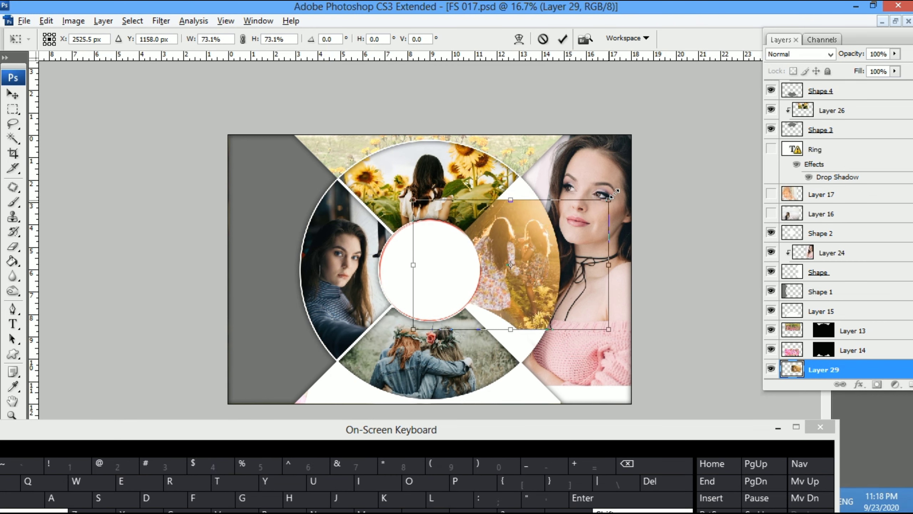
{"action": "double_click", "coordinate": [558, 260]}
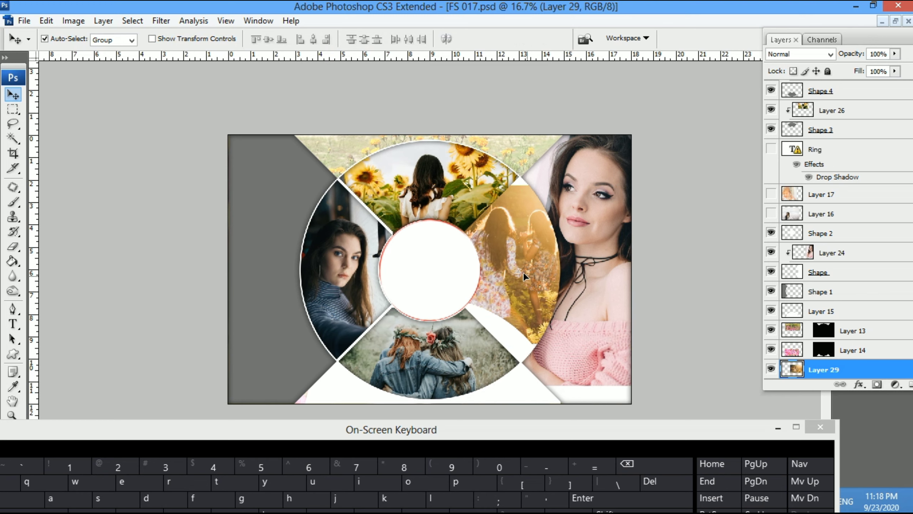
Enlarge the pasted sunset photo to about 116.9% and reposition the girls in the circle's right segment
{"action": "left_click_drag", "start_coordinate": [524, 272], "coordinate": [514, 293]}
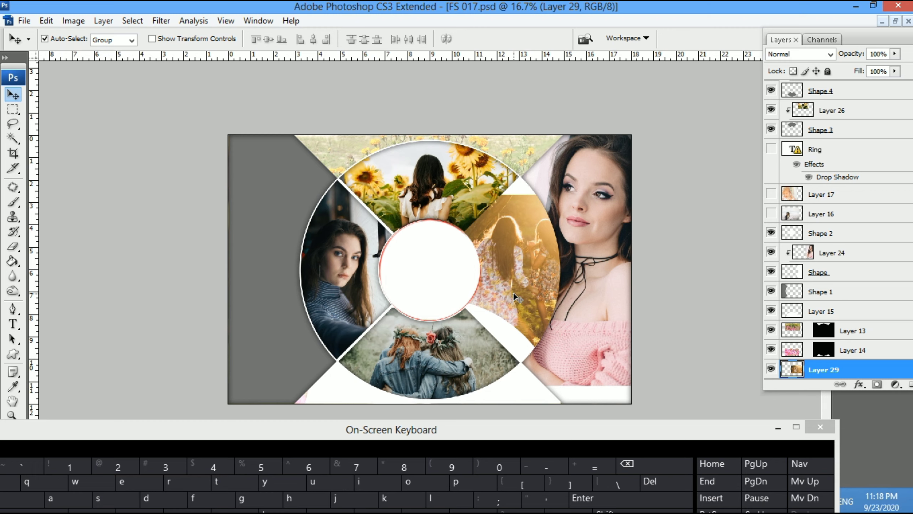
{"action": "key", "text": "ctrl+t"}
{"action": "left_click_drag", "start_coordinate": [637, 194], "coordinate": [668, 178]}
{"action": "left_click_drag", "start_coordinate": [577, 229], "coordinate": [567, 240]}
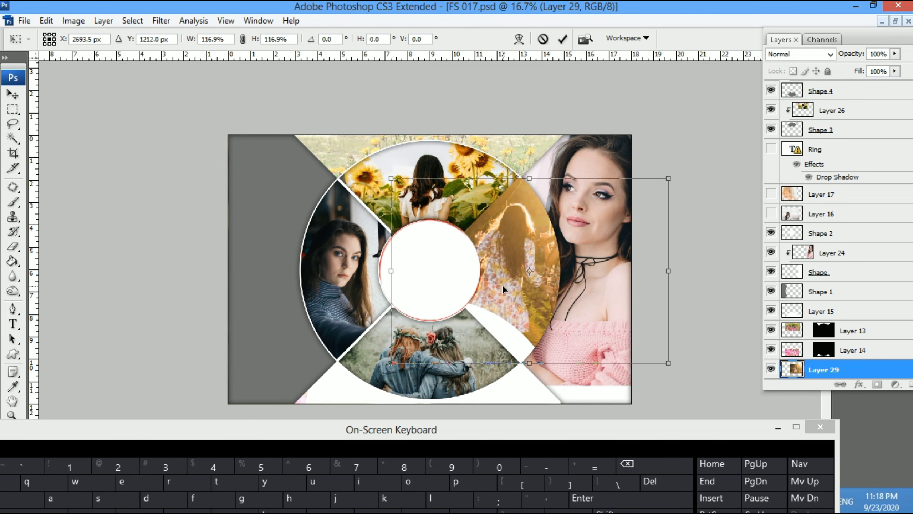
{"action": "key", "text": "Return"}
Move Layer 15's displaced white circle up so it sits behind the ring of photos
{"action": "left_click", "coordinate": [503, 337]}
{"action": "left_click_drag", "start_coordinate": [505, 340], "coordinate": [505, 175]}
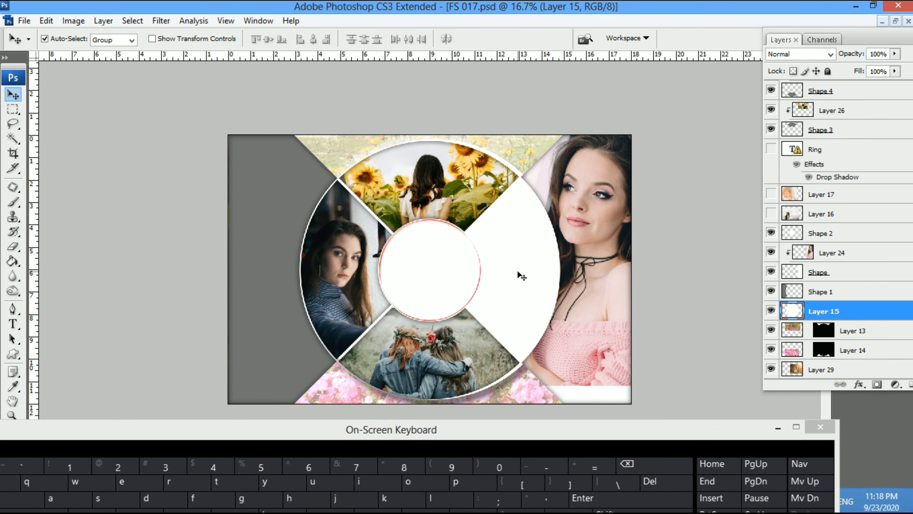
Try pasting the sunset photo above Layer 15 and positioning it in the circle's right segment
{"action": "key", "text": "ctrl+v"}
{"action": "key", "text": "ctrl+t"}
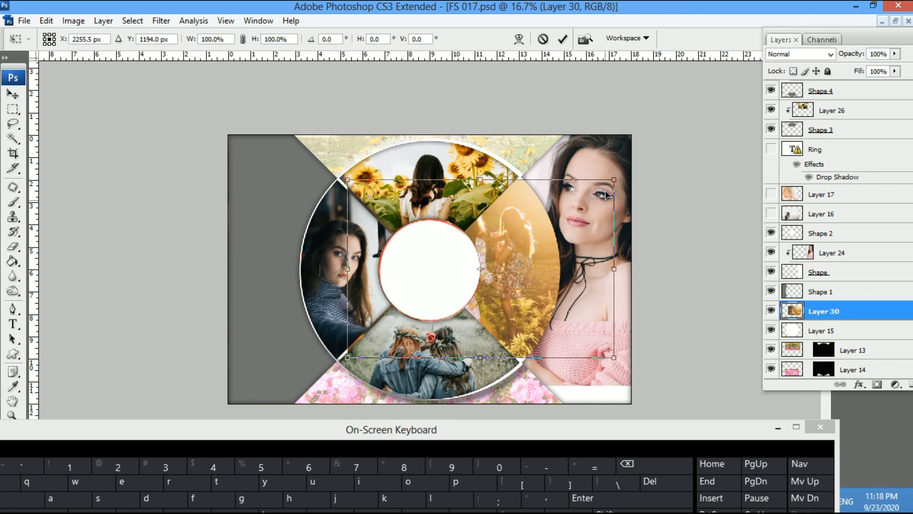
{"action": "key", "text": "Return"}
{"action": "left_click_drag", "start_coordinate": [491, 279], "coordinate": [502, 288]}
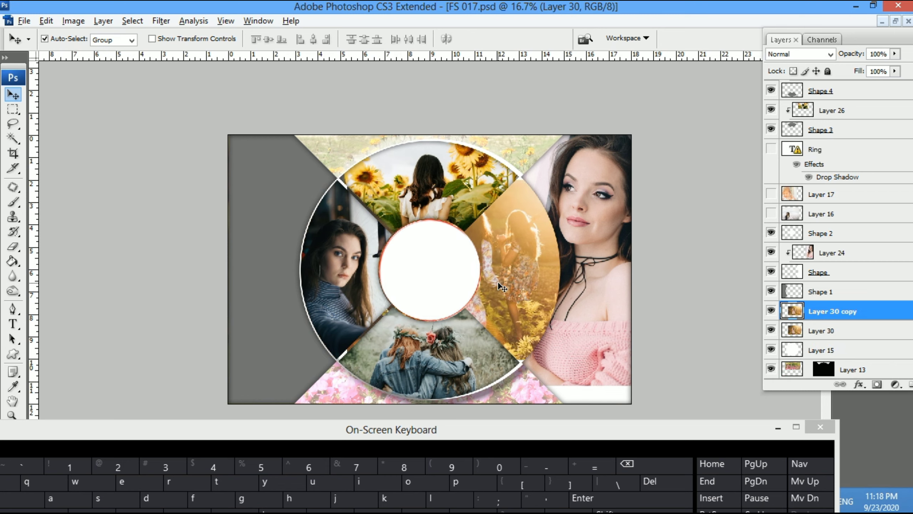
{"action": "key", "text": "Delete"}
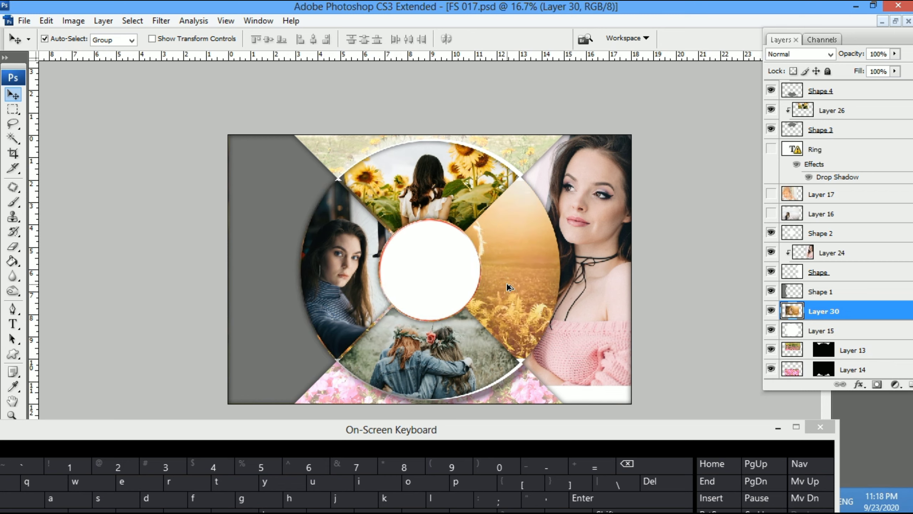
{"action": "key", "text": "Delete"}
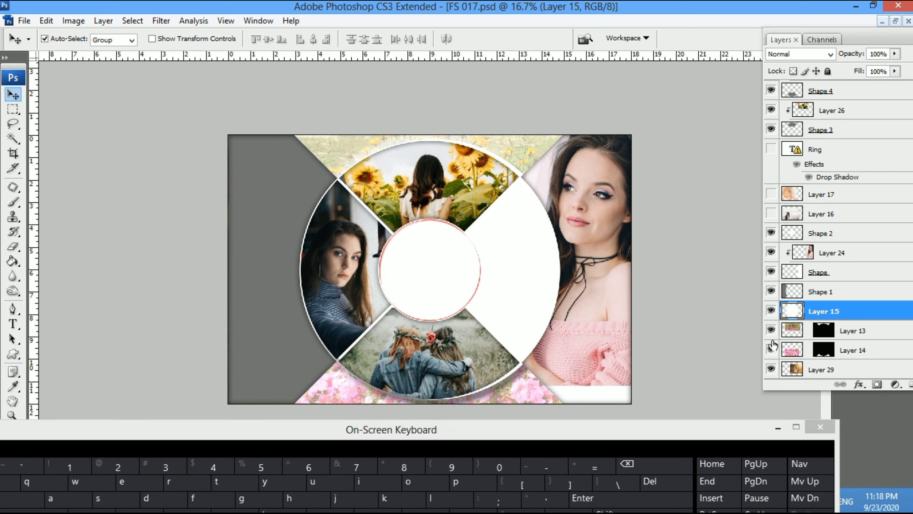
Show Layer 16, cut its photo of the dark-haired woman in profile and paste it as a clipping mask onto Layer 15
{"action": "scroll", "coordinate": [777, 333], "scroll_direction": "up", "scroll_amount": 3}
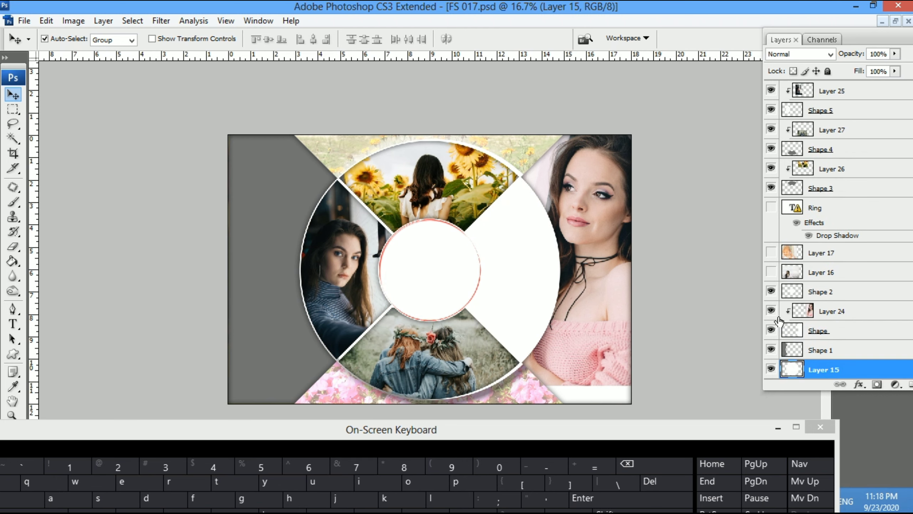
{"action": "left_click", "coordinate": [769, 274]}
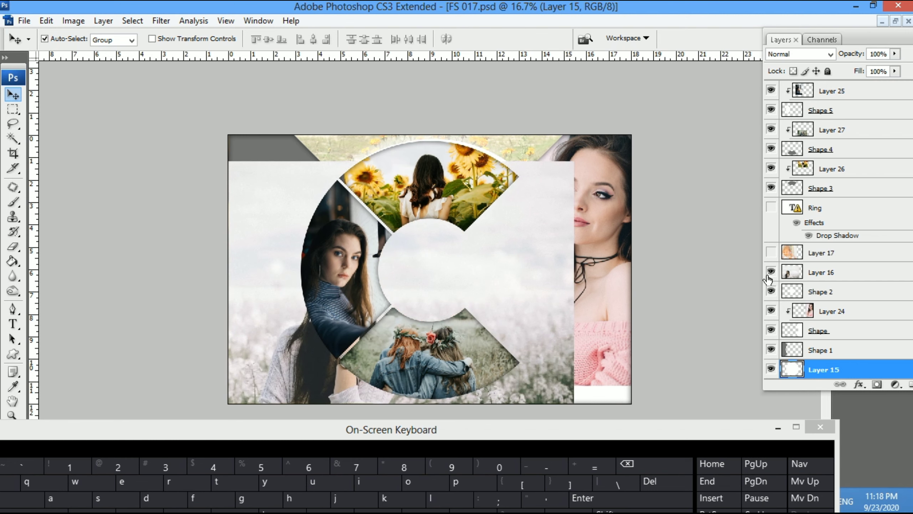
{"action": "mouse_move", "coordinate": [468, 277]}
{"action": "left_mouse_down"}
{"action": "mouse_move", "coordinate": [546, 255]}
{"action": "mouse_move", "coordinate": [486, 277]}
{"action": "left_mouse_up"}
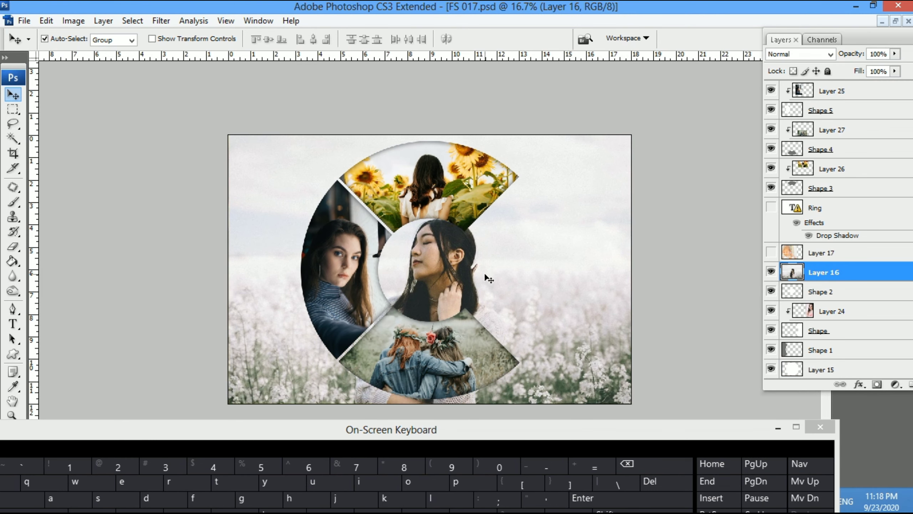
{"action": "key", "text": "Delete"}
{"action": "left_click", "coordinate": [504, 277]}
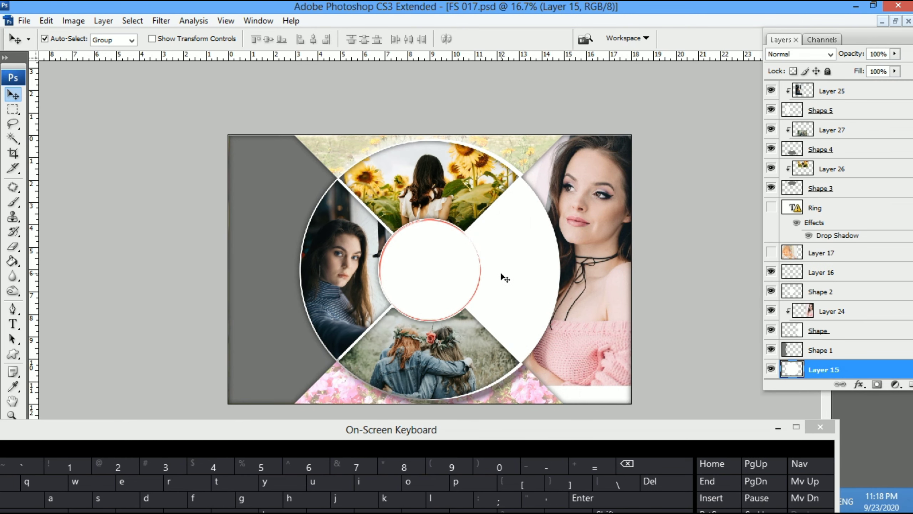
{"action": "key", "text": "ctrl+v"}
{"action": "key", "text": "ctrl+alt+g"}
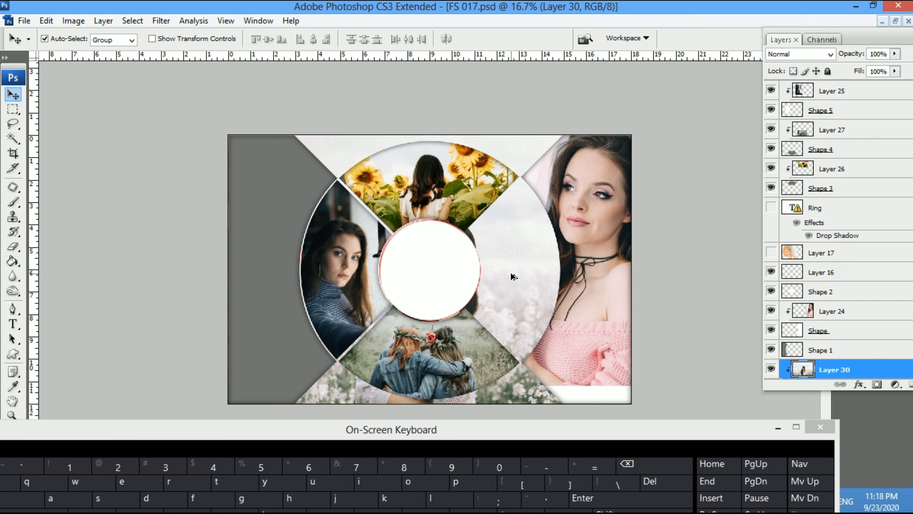
Scale the clipped photo of the woman in profile to about 81.4% and position her in the circle's right segment
{"action": "key", "text": "ctrl+t"}
{"action": "left_click_drag", "start_coordinate": [631, 135], "coordinate": [540, 196]}
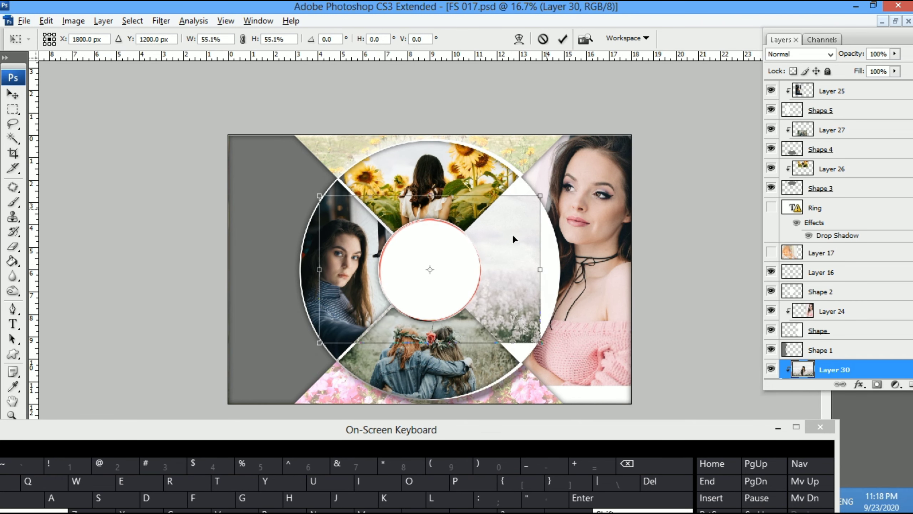
{"action": "left_click_drag", "start_coordinate": [483, 255], "coordinate": [577, 249]}
{"action": "key", "text": "shift"}
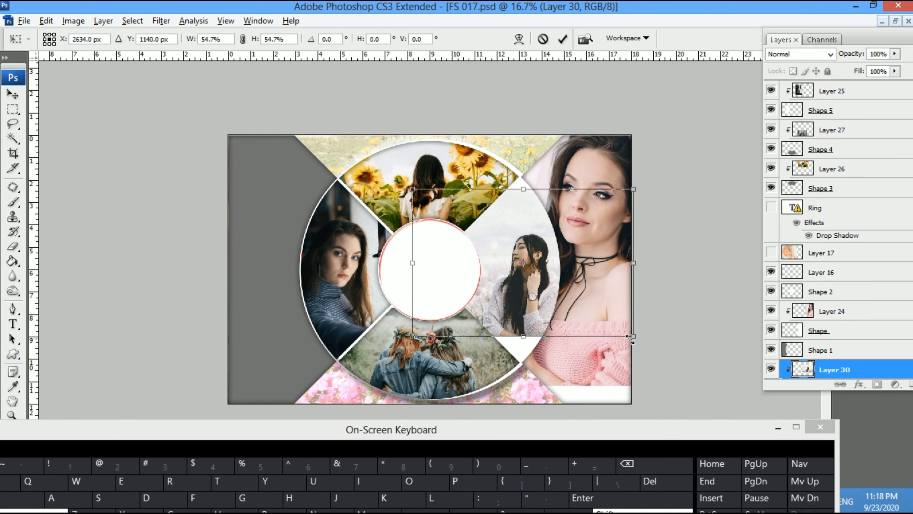
{"action": "left_click_drag", "start_coordinate": [629, 339], "coordinate": [676, 371]}
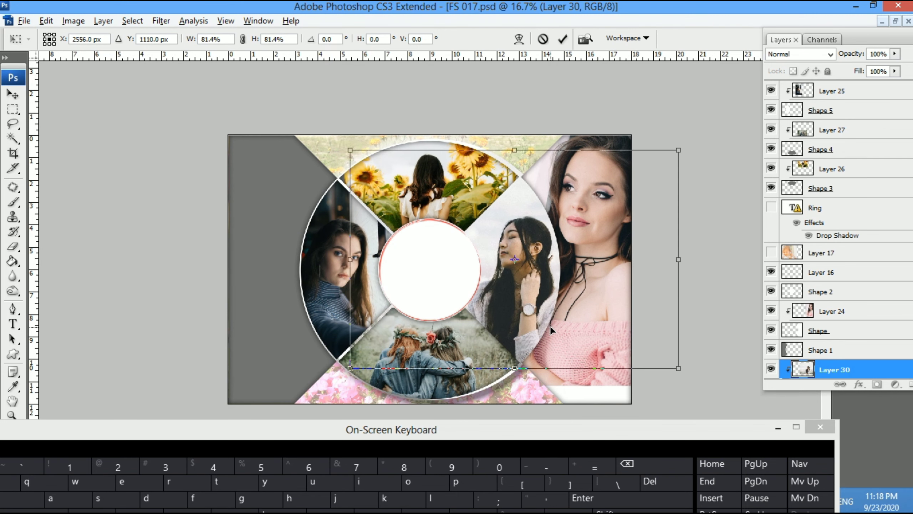
{"action": "double_click", "coordinate": [552, 330]}
{"action": "left_click", "coordinate": [551, 330]}
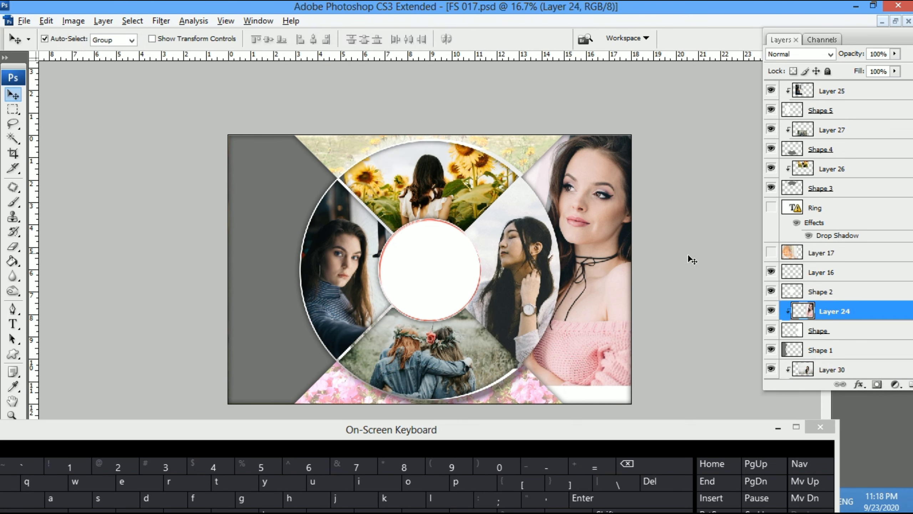
Show Layer 17, shrink its photo of the blonde child, move it over the circle and cut it
{"action": "left_click", "coordinate": [770, 252]}
{"action": "left_click_drag", "start_coordinate": [291, 311], "coordinate": [442, 304]}
{"action": "key", "text": "ctrl+t"}
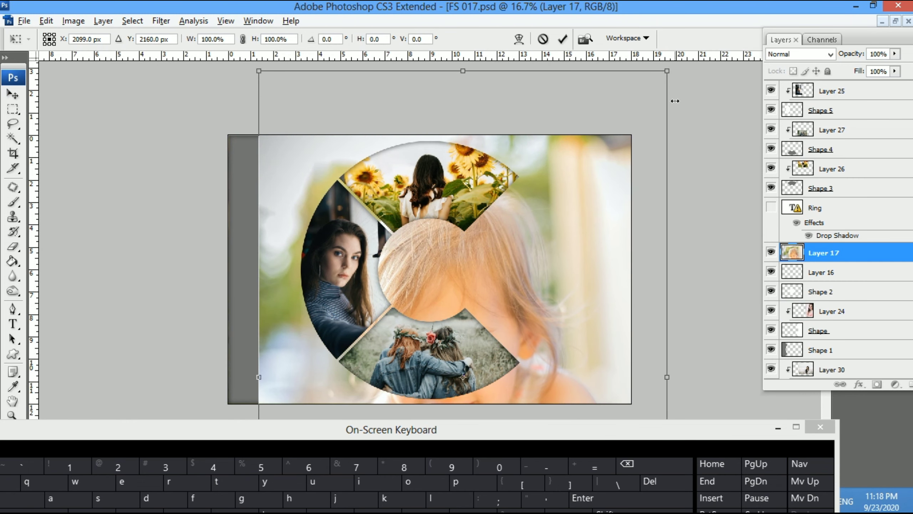
{"action": "left_click_drag", "start_coordinate": [669, 63], "coordinate": [534, 254]}
{"action": "left_click_drag", "start_coordinate": [474, 348], "coordinate": [530, 256]}
{"action": "key", "text": "Return"}
{"action": "key", "text": "ctrl+a"}
{"action": "key", "text": "ctrl+x"}
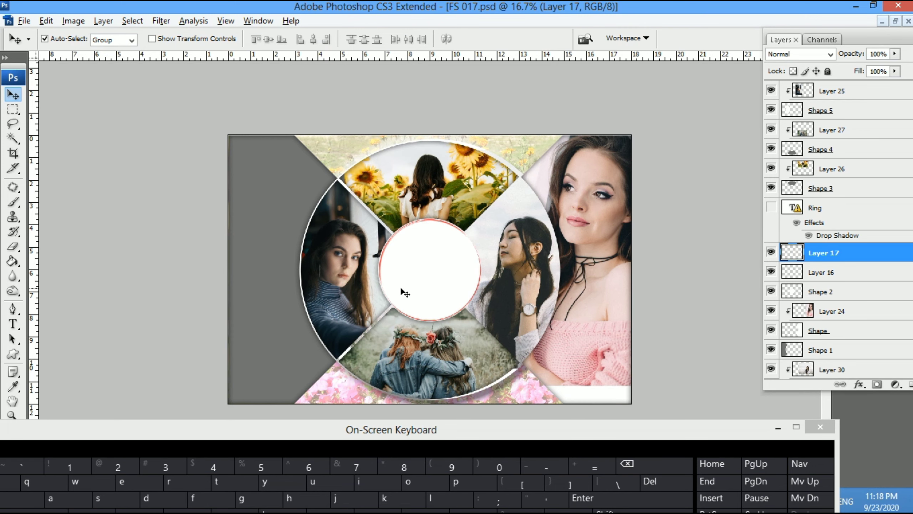
Paste the child's photo as a clipping mask onto Shape 2, shrink it and centre the child in the small middle circle
{"action": "left_click", "coordinate": [401, 285]}
{"action": "key", "text": "ctrl+v"}
{"action": "key", "text": "ctrl+alt+g"}
{"action": "key", "text": "ctrl+t"}
{"action": "left_click_drag", "start_coordinate": [398, 277], "coordinate": [416, 286]}
{"action": "left_click_drag", "start_coordinate": [509, 159], "coordinate": [472, 202], "text": "alt+shift"}
{"action": "left_click_drag", "start_coordinate": [430, 292], "coordinate": [433, 279]}
{"action": "key", "text": "Return"}
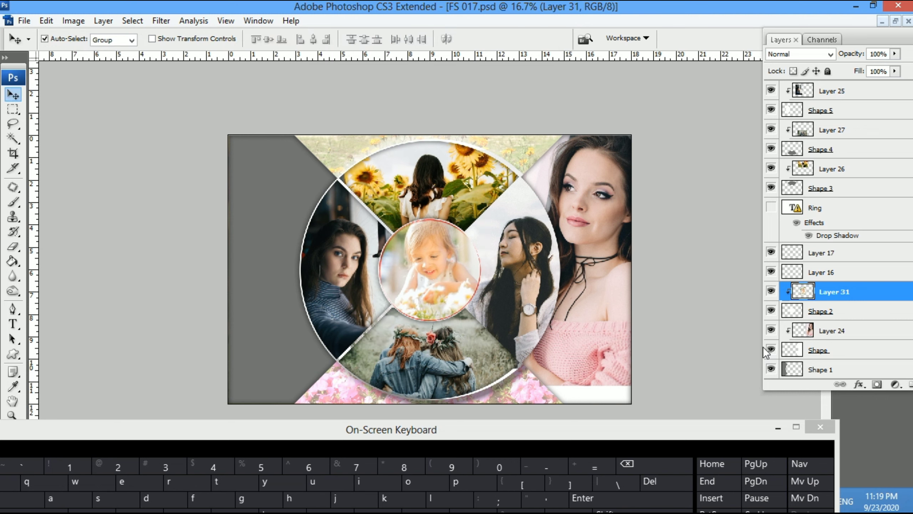
Look through the layer stack and its visibility states for shapes that still lack a photo
{"action": "scroll", "coordinate": [781, 327], "scroll_direction": "up", "scroll_amount": 3}
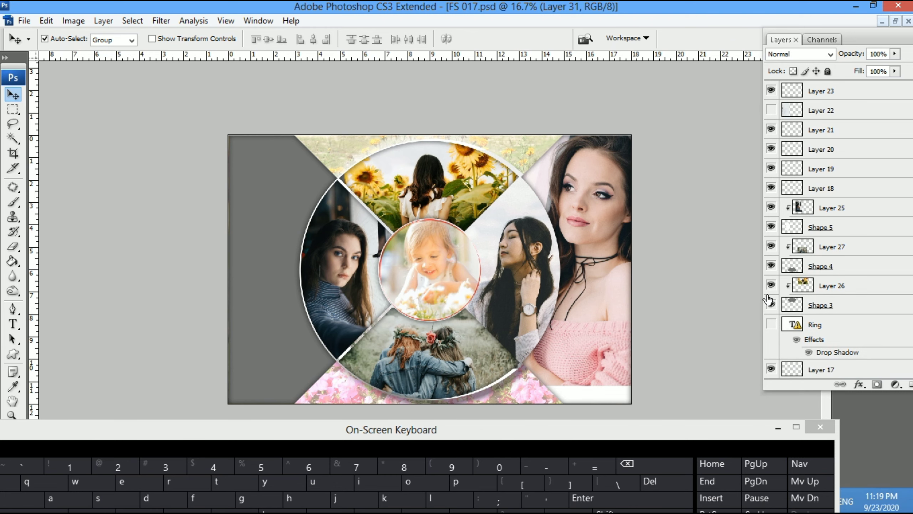
{"action": "scroll", "coordinate": [789, 245], "scroll_direction": "up", "scroll_amount": 4}
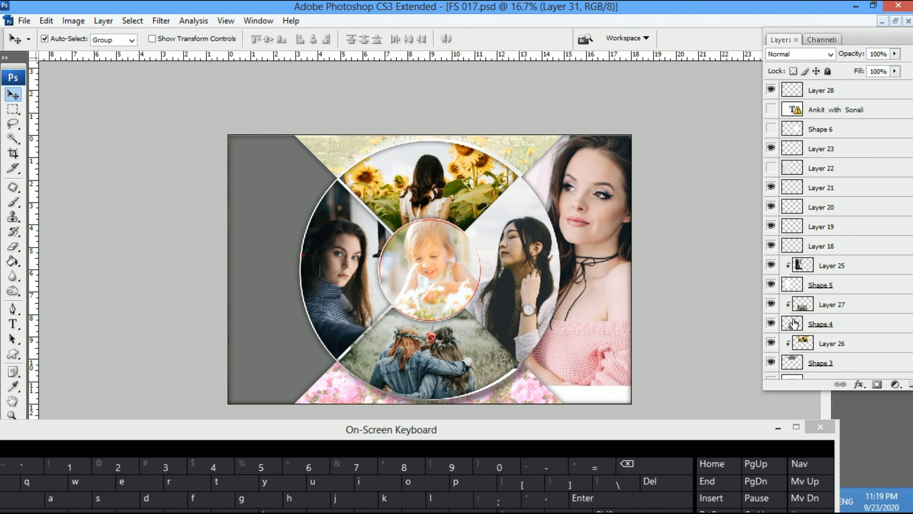
{"action": "scroll", "coordinate": [793, 323], "scroll_direction": "down", "scroll_amount": 12}
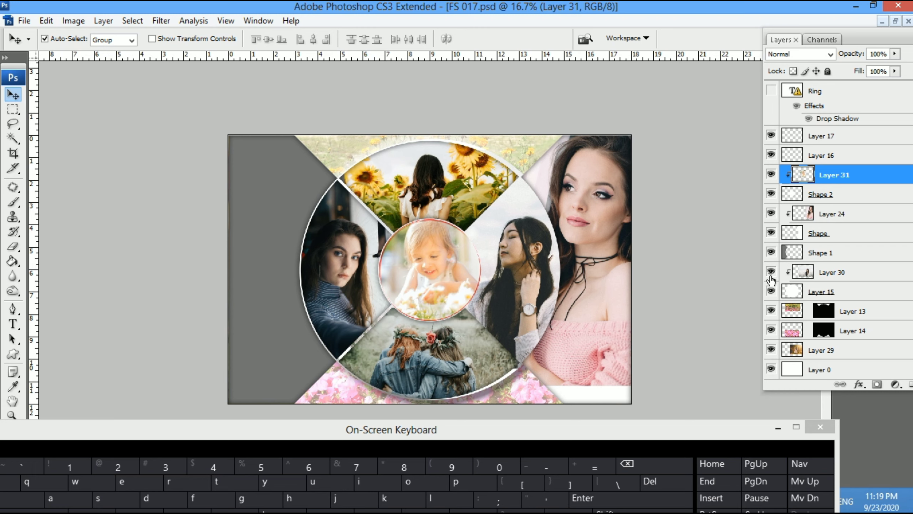
{"action": "scroll", "coordinate": [769, 269], "scroll_direction": "up", "scroll_amount": 1}
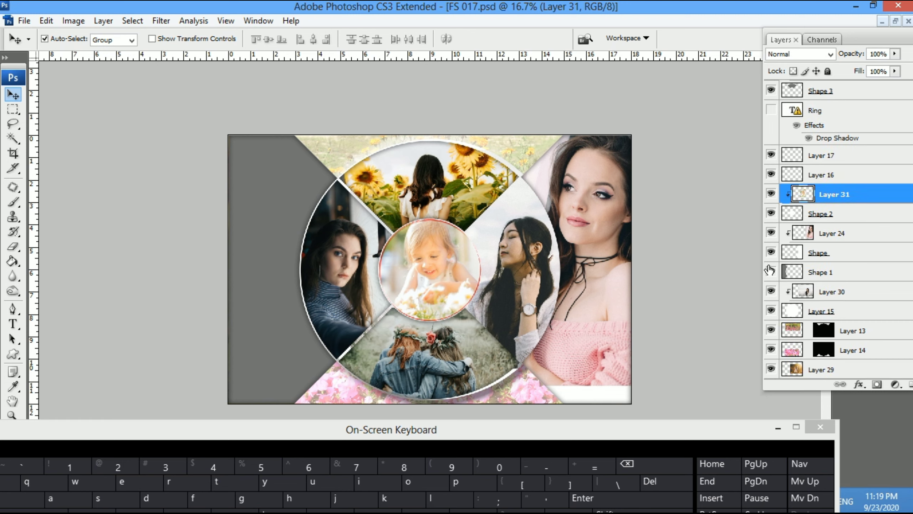
{"action": "scroll", "coordinate": [772, 252], "scroll_direction": "up", "scroll_amount": 4}
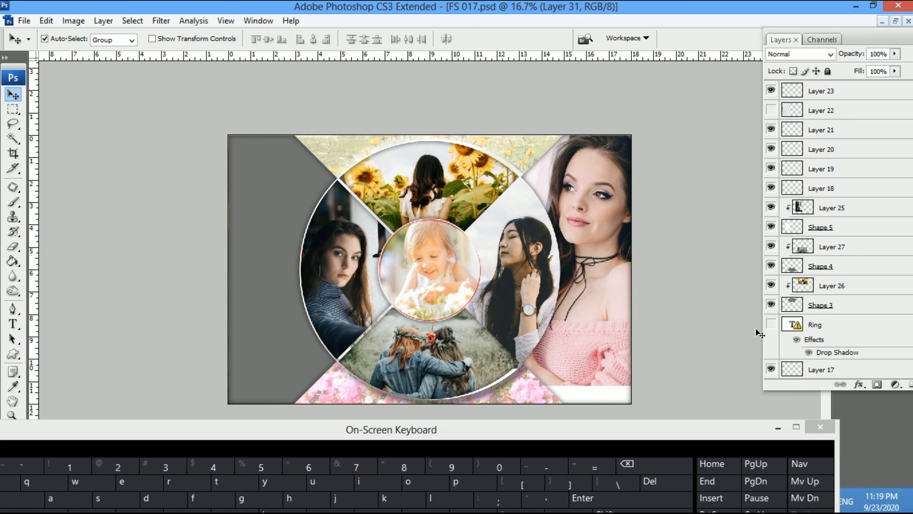
{"action": "scroll", "coordinate": [787, 320], "scroll_direction": "down", "scroll_amount": 2}
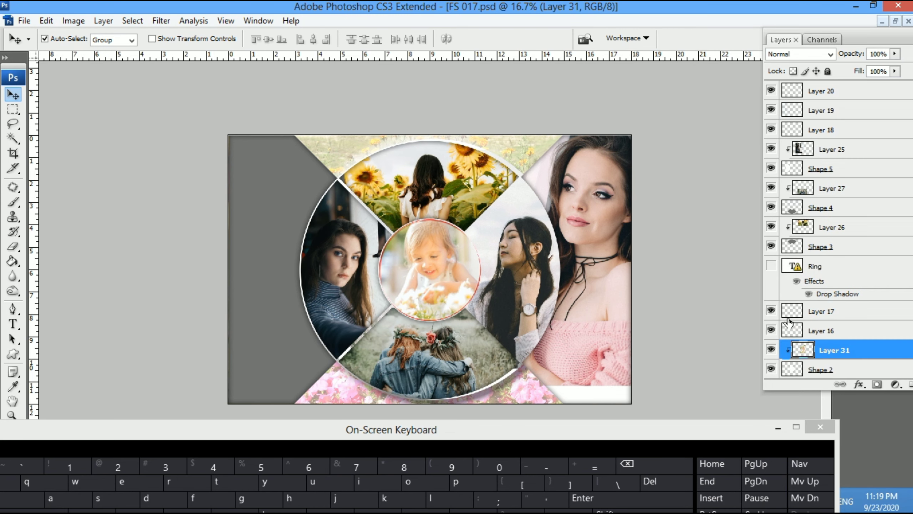
{"action": "scroll", "coordinate": [787, 322], "scroll_direction": "down", "scroll_amount": 1}
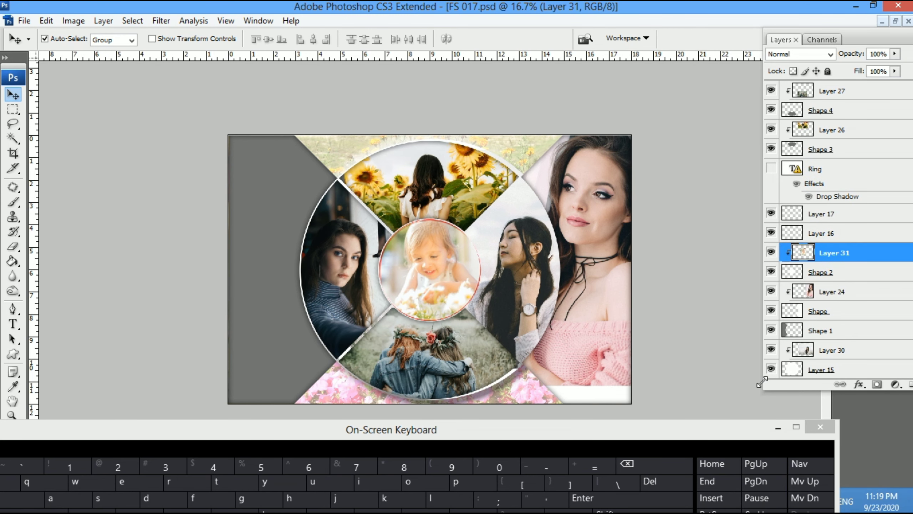
{"action": "scroll", "coordinate": [793, 329], "scroll_direction": "down", "scroll_amount": 1}
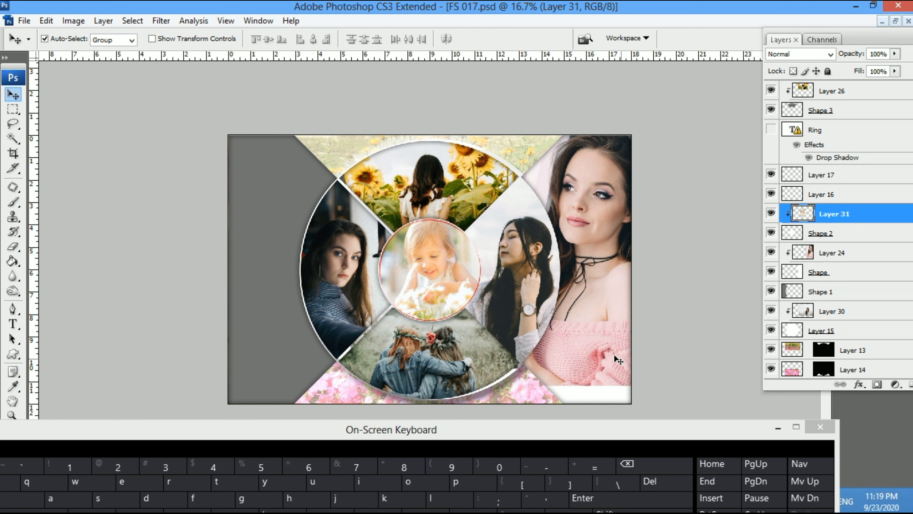
Move Layer 24's photo of the woman in pink slightly down and scale it to about 113.1% to cover its shape
{"action": "left_click_drag", "start_coordinate": [617, 360], "coordinate": [615, 370]}
{"action": "key", "text": "ctrl+t"}
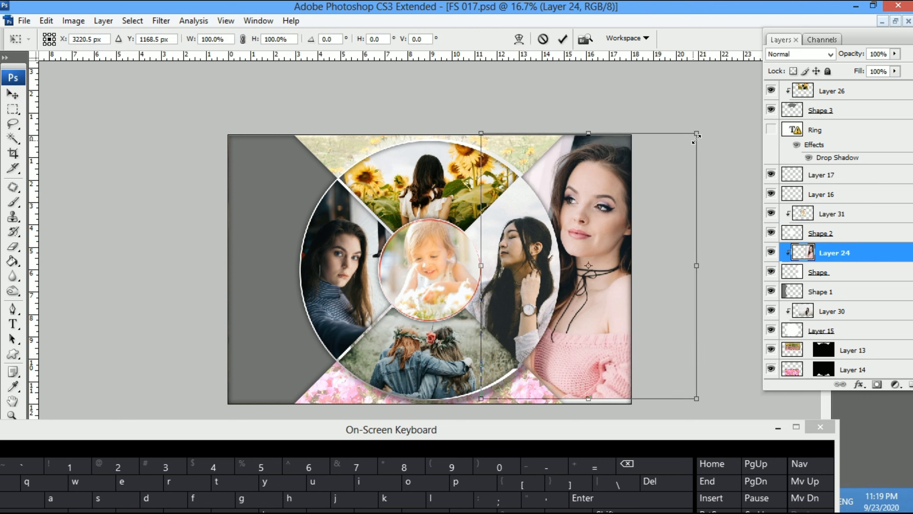
{"action": "left_click_drag", "start_coordinate": [696, 138], "coordinate": [715, 118]}
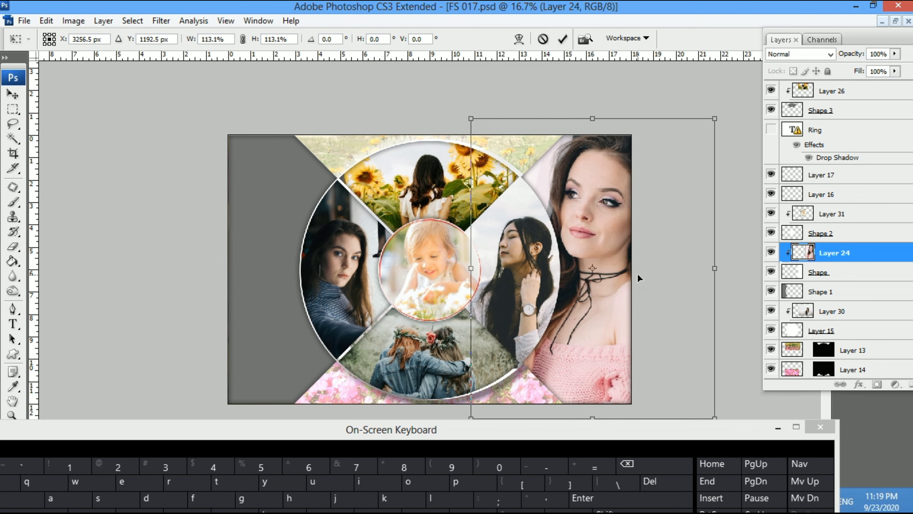
{"action": "key", "text": "Return"}
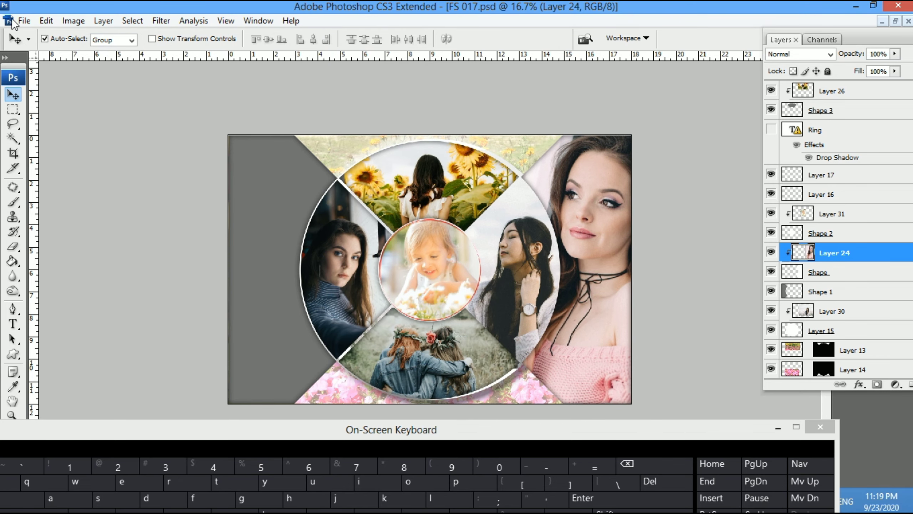
Open the photo of the man with a camera from the ok++ folder, cut its whole image and close the file without saving
{"action": "left_click", "coordinate": [24, 21]}
{"action": "left_click", "coordinate": [37, 48]}
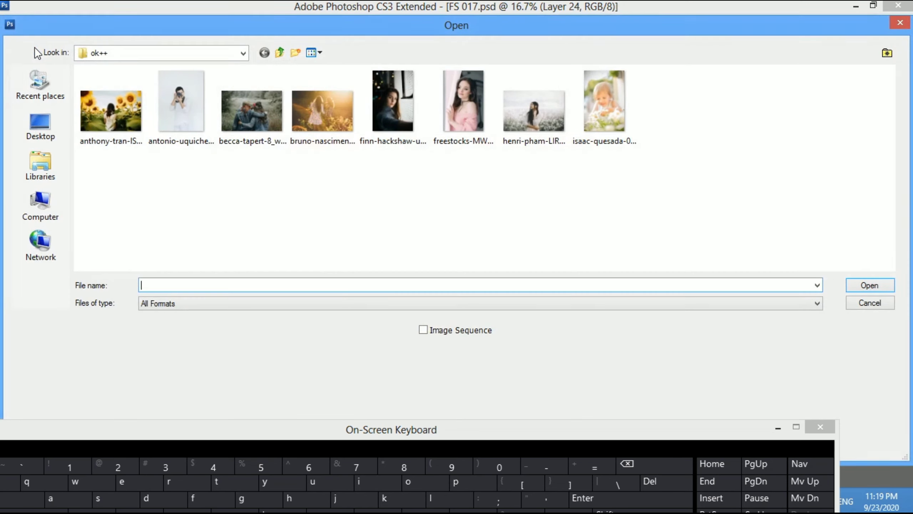
{"action": "left_click", "coordinate": [187, 116]}
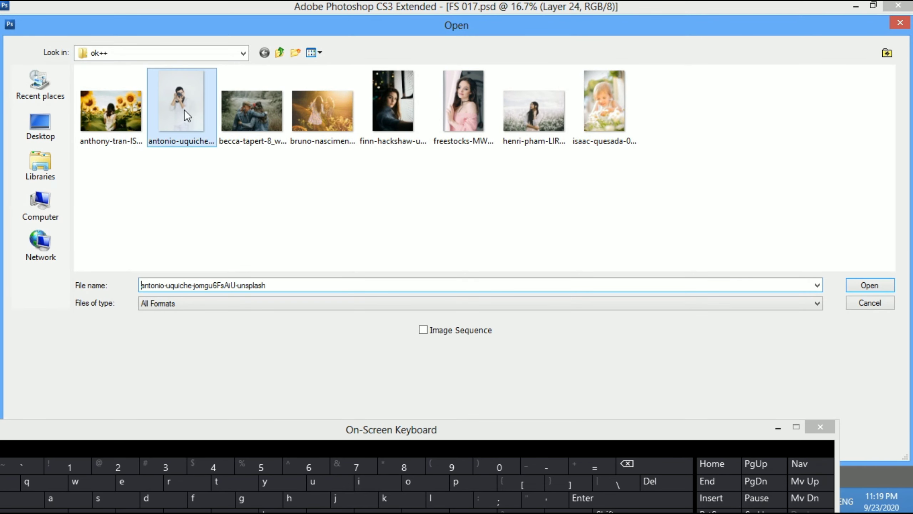
{"action": "left_click", "coordinate": [869, 285]}
{"action": "key", "text": "ctrl+a"}
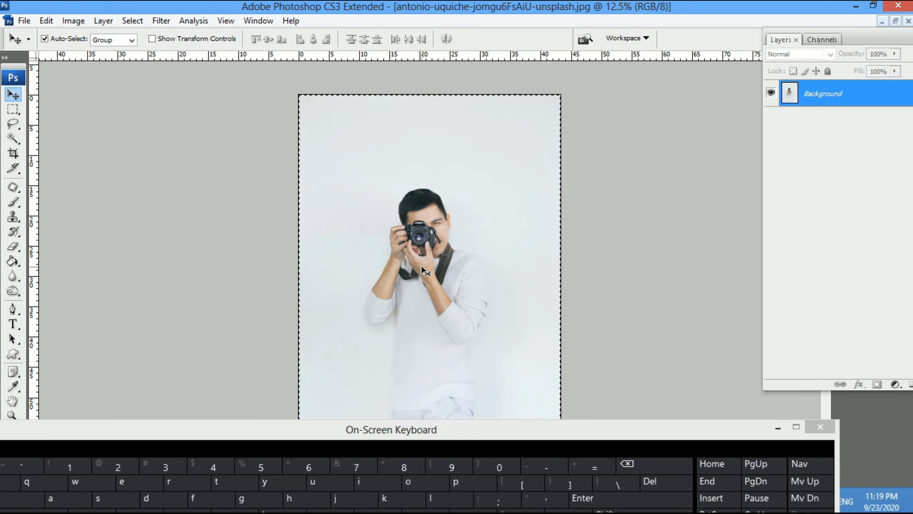
{"action": "key", "text": "alt+BackSpace"}
{"action": "key", "text": "ctrl+w"}
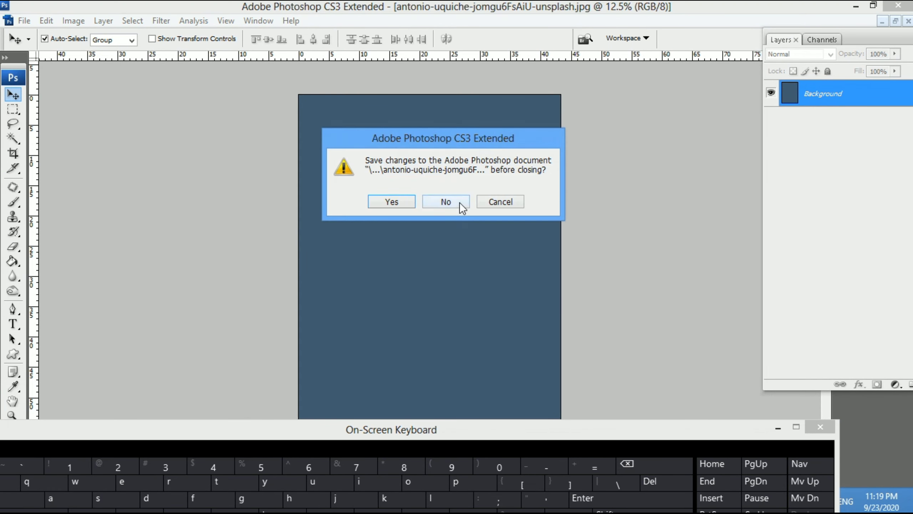
{"action": "left_click", "coordinate": [440, 200]}
Paste the cameraman's photo as a clipping mask onto Shape 1, shrink it and position the man in the page's left section
{"action": "left_click", "coordinate": [280, 274]}
{"action": "key", "text": "ctrl+v"}
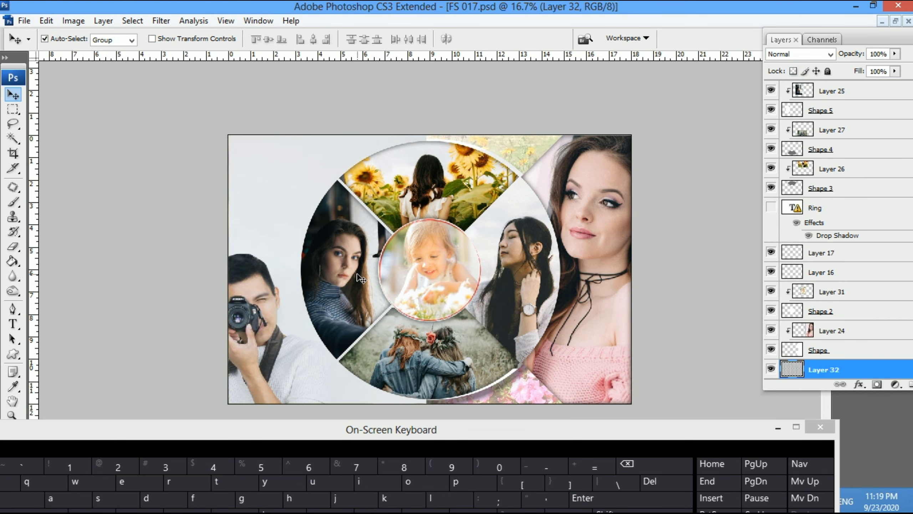
{"action": "key", "text": "ctrl+t"}
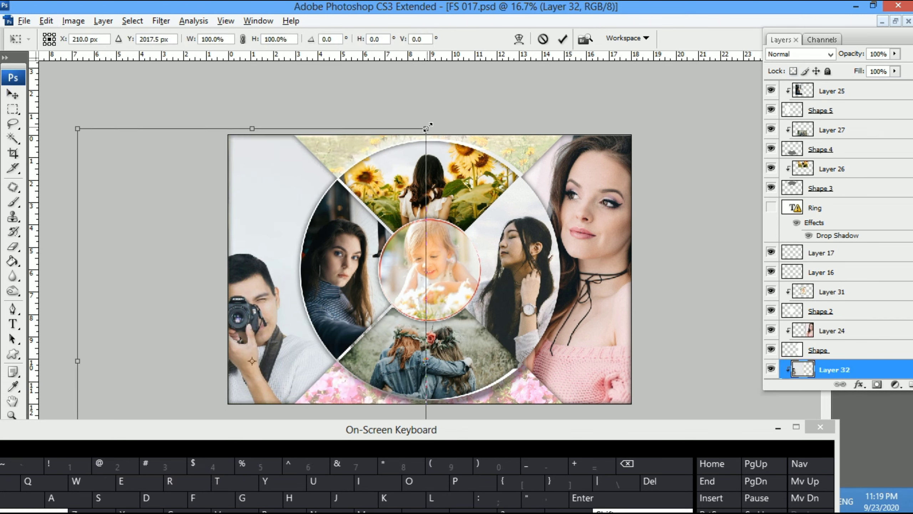
{"action": "left_click_drag", "start_coordinate": [423, 129], "coordinate": [348, 230]}
{"action": "left_click_drag", "start_coordinate": [294, 329], "coordinate": [321, 234]}
{"action": "left_click_drag", "start_coordinate": [382, 142], "coordinate": [393, 127]}
{"action": "key", "text": "Return"}
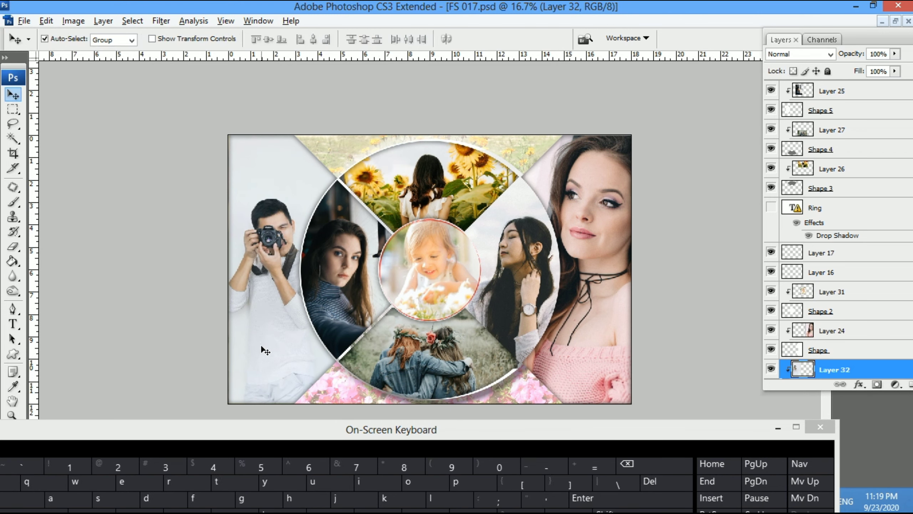
Apply Color Balance to Layer 30's photo of the woman in profile, with the cyan-red midtone level at -7
{"action": "left_click", "coordinate": [578, 337]}
{"action": "key", "text": "z"}
{"action": "right_click", "coordinate": [421, 284]}
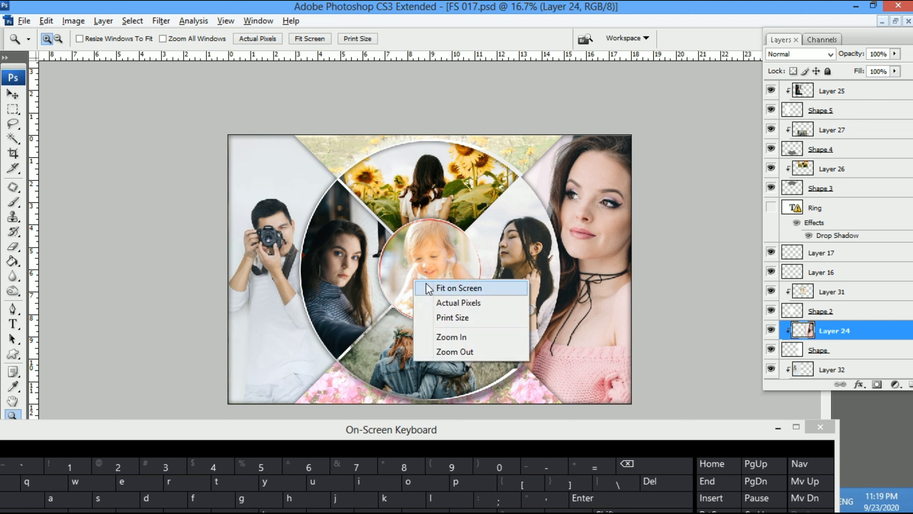
{"action": "left_click", "coordinate": [428, 287]}
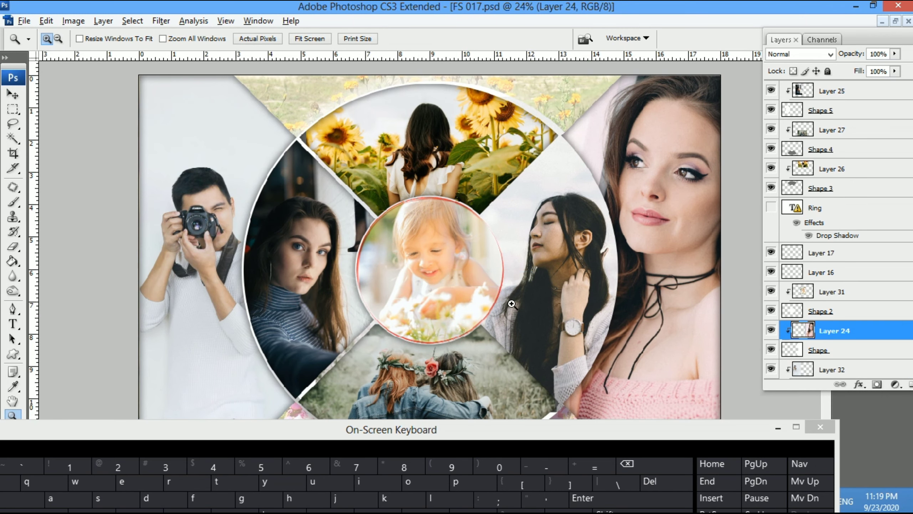
{"action": "key", "text": "b"}
{"action": "key", "text": "v"}
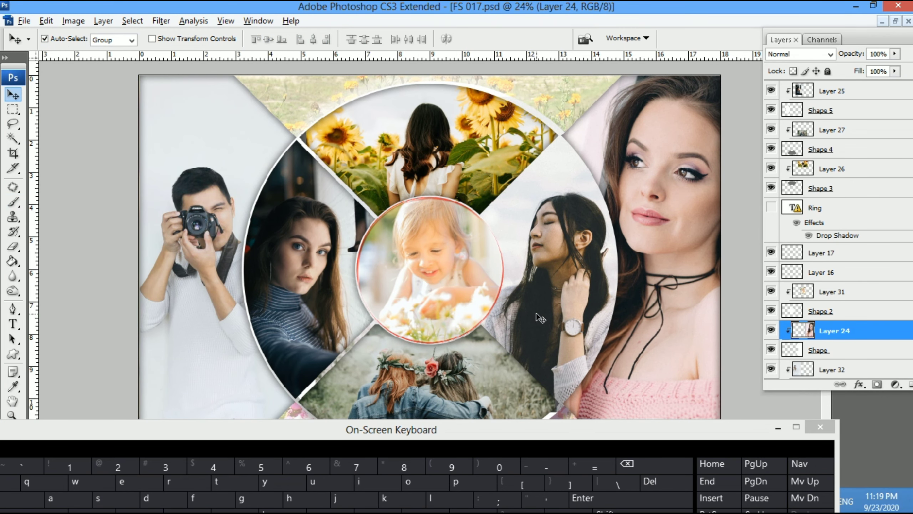
{"action": "left_click", "coordinate": [540, 317]}
{"action": "key", "text": "i"}
{"action": "key", "text": "ctrl+b"}
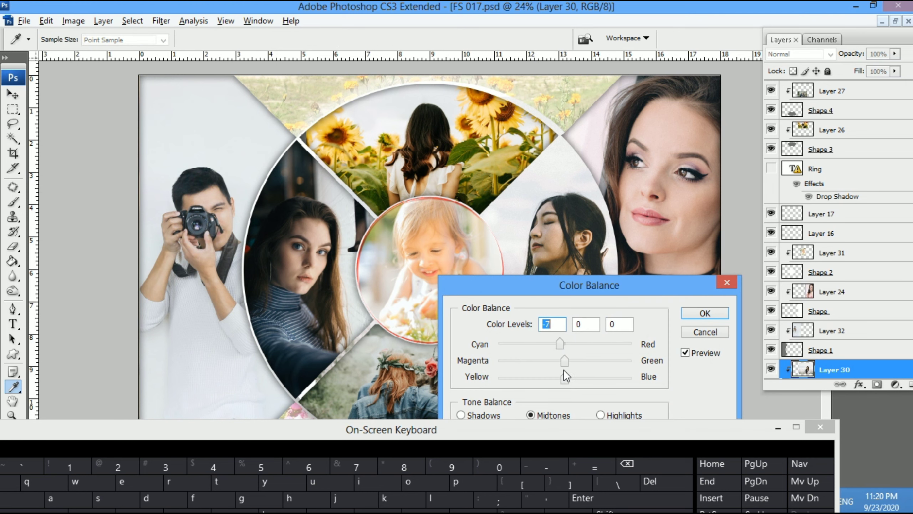
{"action": "key", "text": "Tab"}
{"action": "key", "text": "Tab"}
{"action": "key", "text": "Return"}
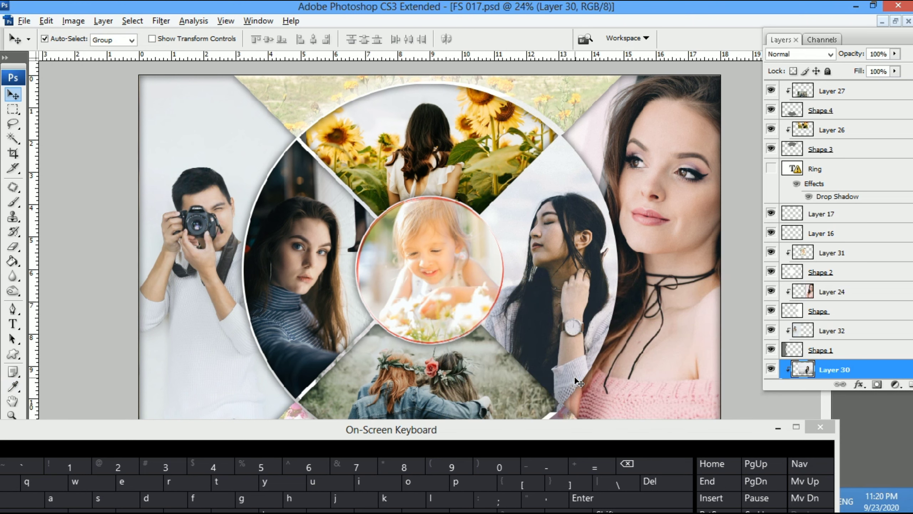
Adjust the tonal levels of Layer 30's photo of the woman in profile
{"action": "key", "text": "ctrl+l"}
{"action": "mouse_move", "coordinate": [575, 399]}
{"action": "left_mouse_down"}
{"action": "mouse_move", "coordinate": [554, 408]}
{"action": "mouse_move", "coordinate": [566, 408]}
{"action": "left_mouse_up"}
{"action": "key", "text": "Return"}
{"action": "key", "text": "v"}
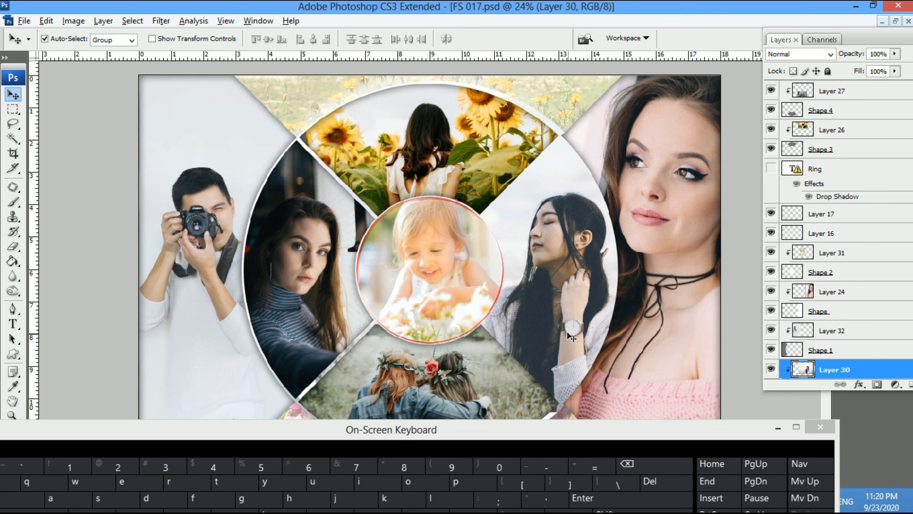
{"action": "right_click", "coordinate": [490, 310]}
{"action": "key", "text": "Escape"}
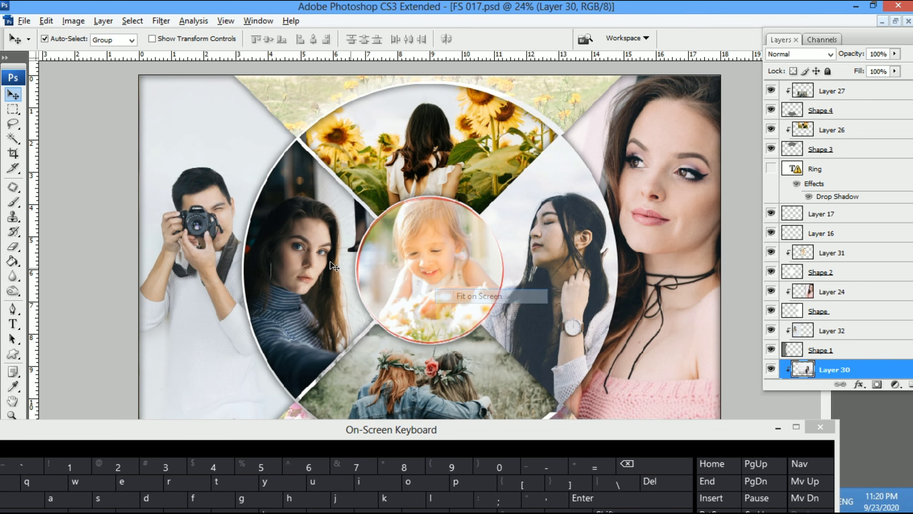
Brighten the midtones of Layer 25's photo of the woman in the striped sweater with a slight Curves adjustment
{"action": "left_click", "coordinate": [278, 223]}
{"action": "key", "text": "ctrl+m"}
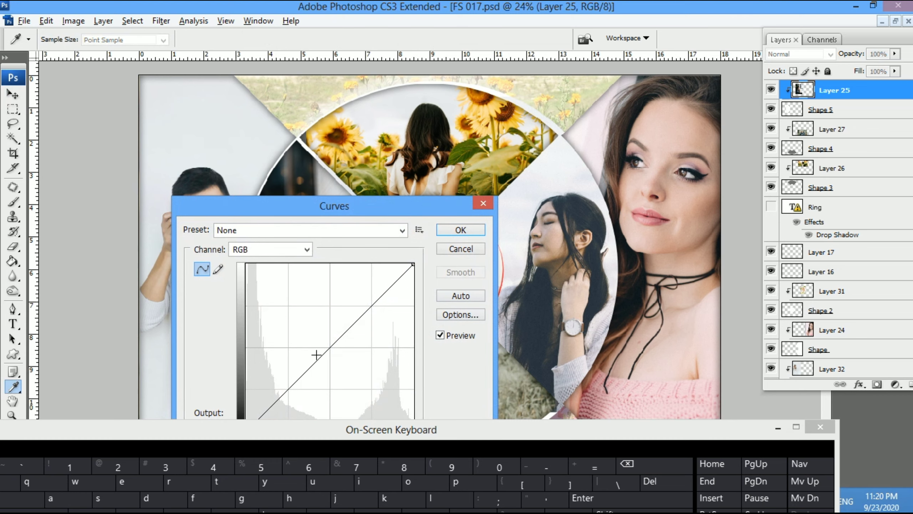
{"action": "left_click_drag", "start_coordinate": [317, 355], "coordinate": [311, 349]}
{"action": "key", "text": "Return"}
Scale Layer 24's photo of the woman in pink down to about 91.9% within its shape
{"action": "key", "text": "z"}
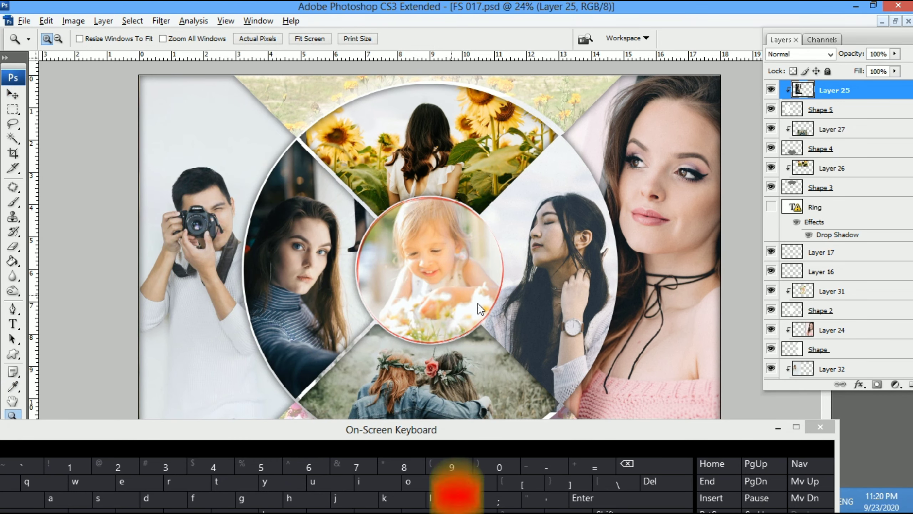
{"action": "left_click", "coordinate": [481, 309], "text": "alt"}
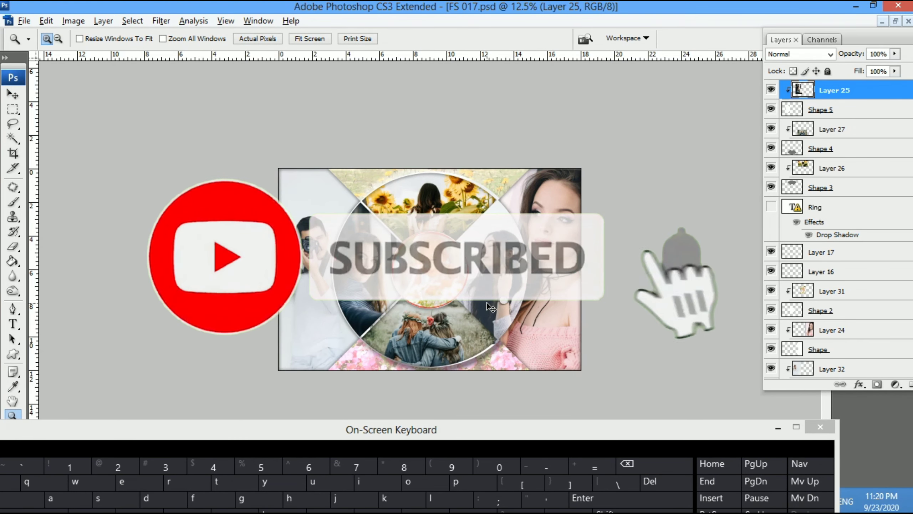
{"action": "key", "text": "v"}
{"action": "left_click", "coordinate": [542, 326], "text": "ctrl"}
{"action": "key", "text": "ctrl+t"}
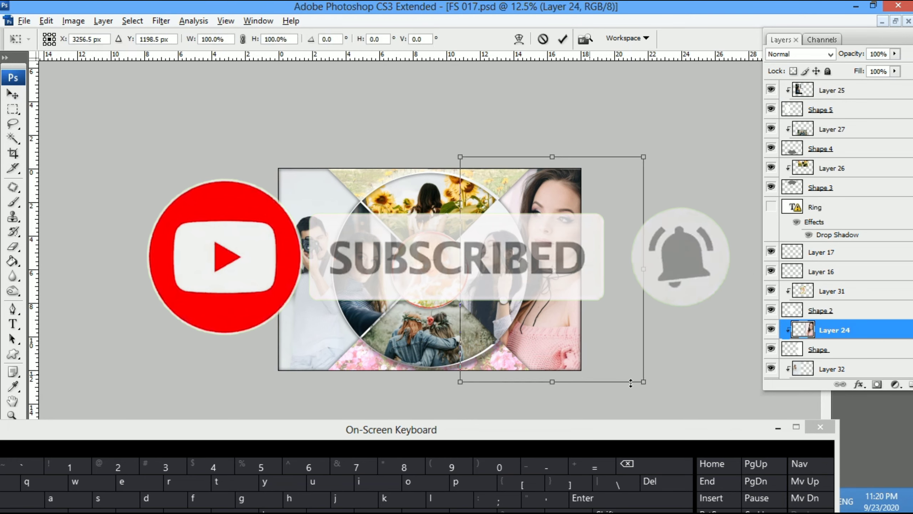
{"action": "left_click_drag", "start_coordinate": [631, 383], "coordinate": [623, 374]}
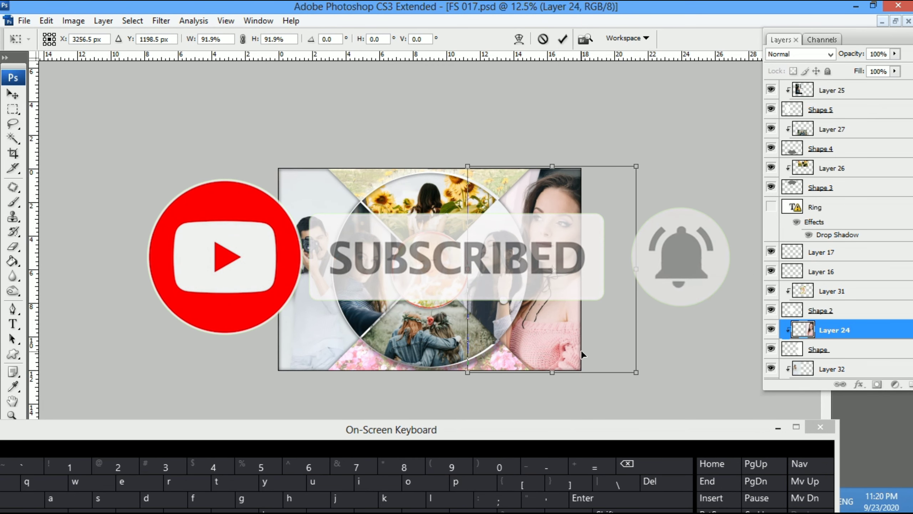
{"action": "key", "text": "Return"}
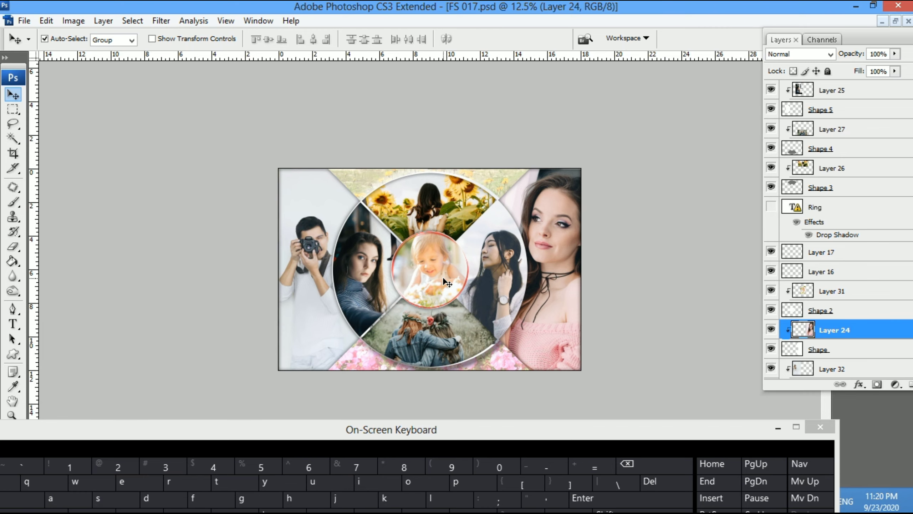
Show the full page without the panels and on-screen keyboard, and nudge the photo of the woman in pink slightly left
{"action": "key", "text": "Tab"}
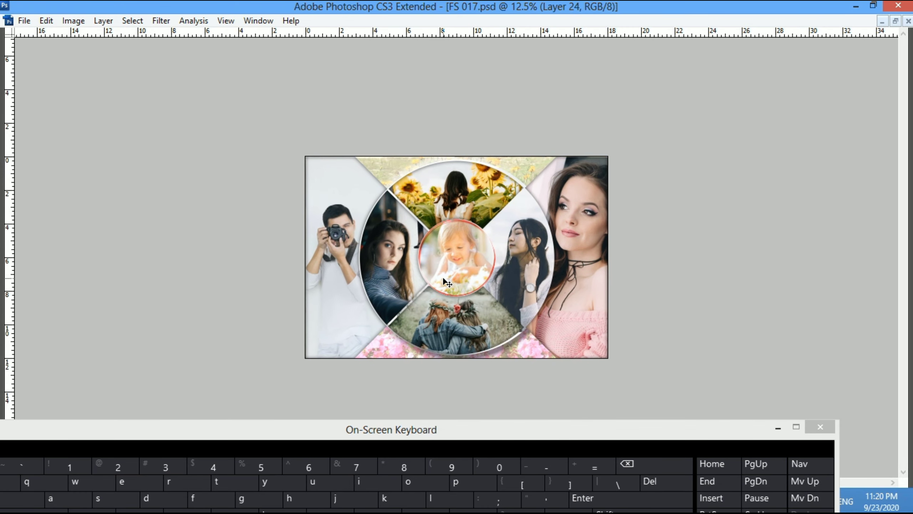
{"action": "key", "text": "ctrl+0"}
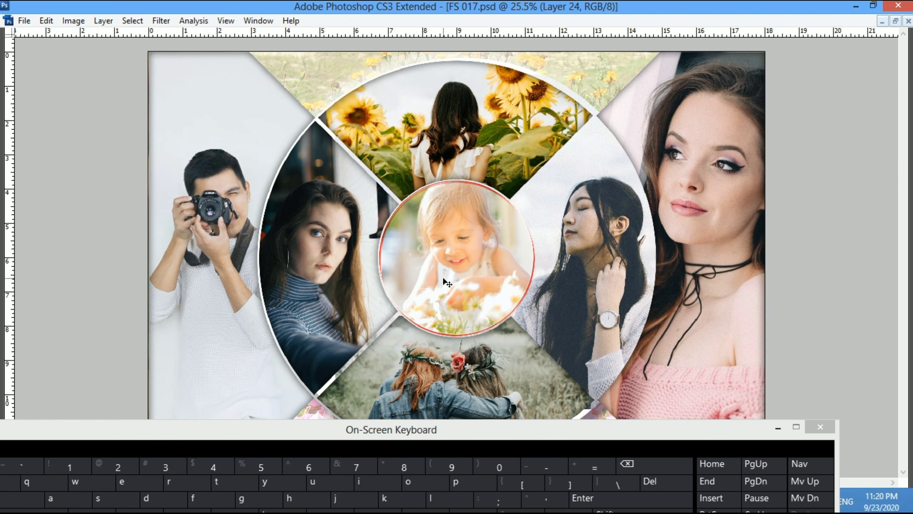
{"action": "left_click", "coordinate": [778, 427]}
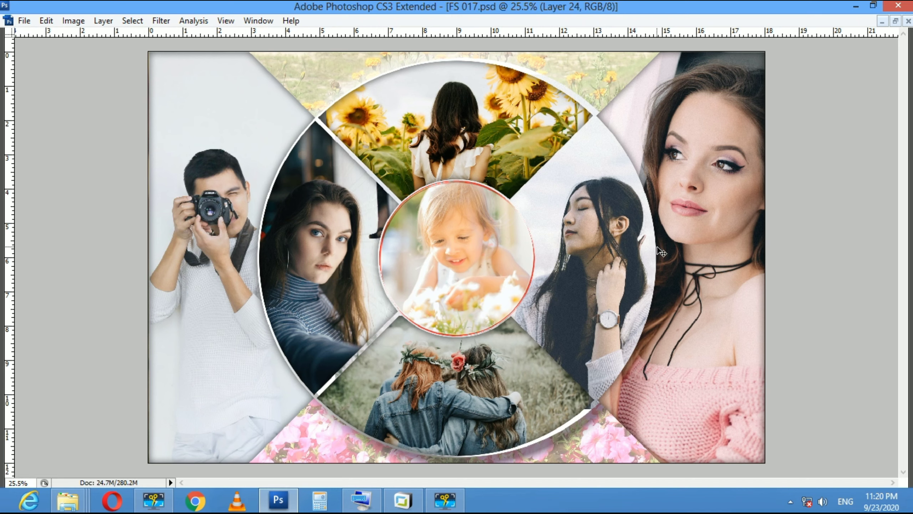
{"action": "left_click_drag", "start_coordinate": [694, 283], "coordinate": [693, 284]}
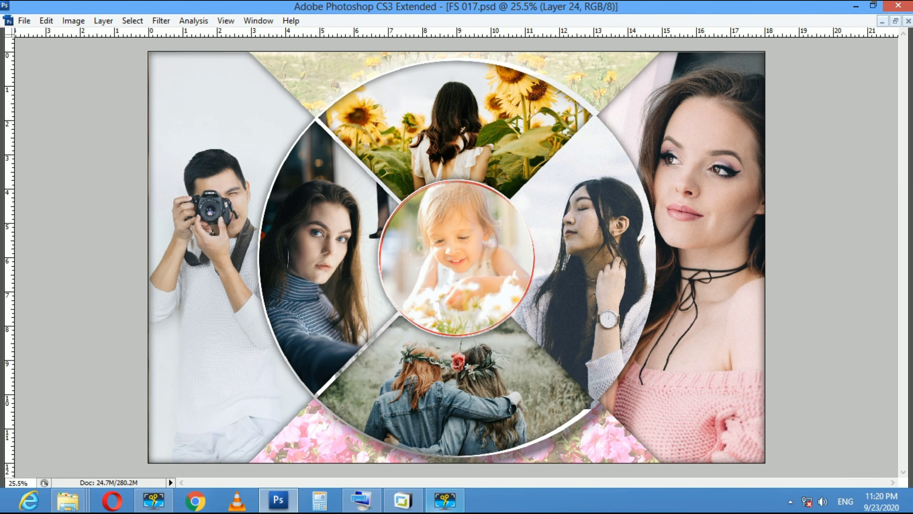
Adjust the combined page image with Levels, setting the midtones to 1.13 and raising the black point slightly
{"action": "mouse_move", "coordinate": [444, 502]}
{"action": "key", "text": "ctrl+l"}
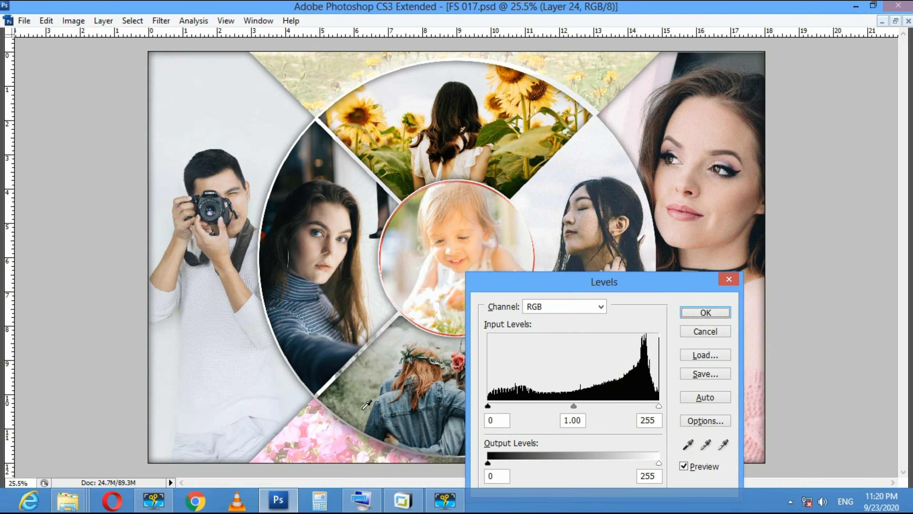
{"action": "left_click_drag", "start_coordinate": [573, 408], "coordinate": [566, 405]}
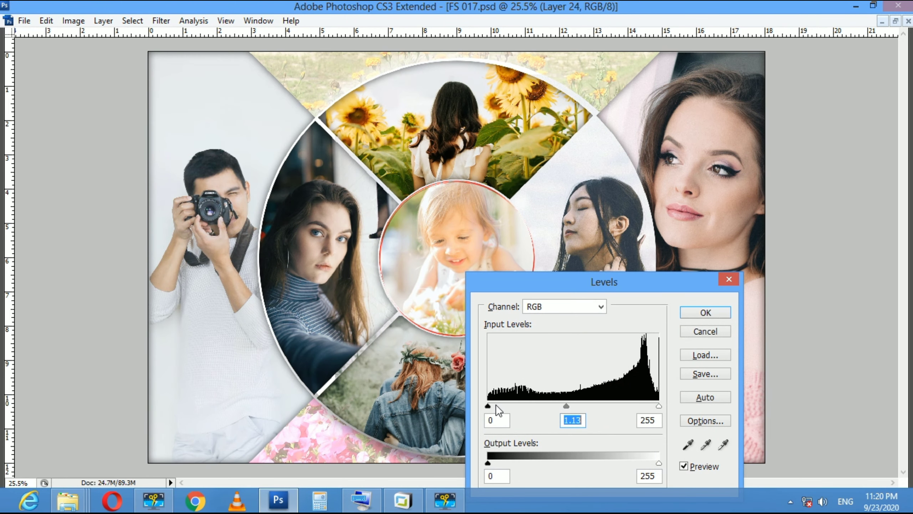
{"action": "left_click_drag", "start_coordinate": [488, 405], "coordinate": [496, 407]}
{"action": "key", "text": "Return"}
Try shifting the hue of the combined page image to +6
{"action": "key", "text": "ctrl+u"}
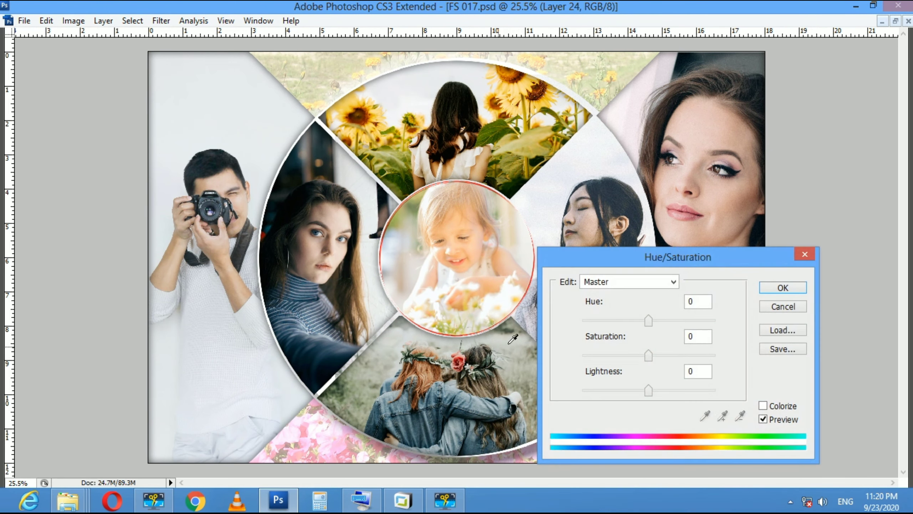
{"action": "mouse_move", "coordinate": [649, 320]}
{"action": "left_mouse_down"}
{"action": "mouse_move", "coordinate": [661, 317]}
{"action": "mouse_move", "coordinate": [653, 315]}
{"action": "left_mouse_up"}
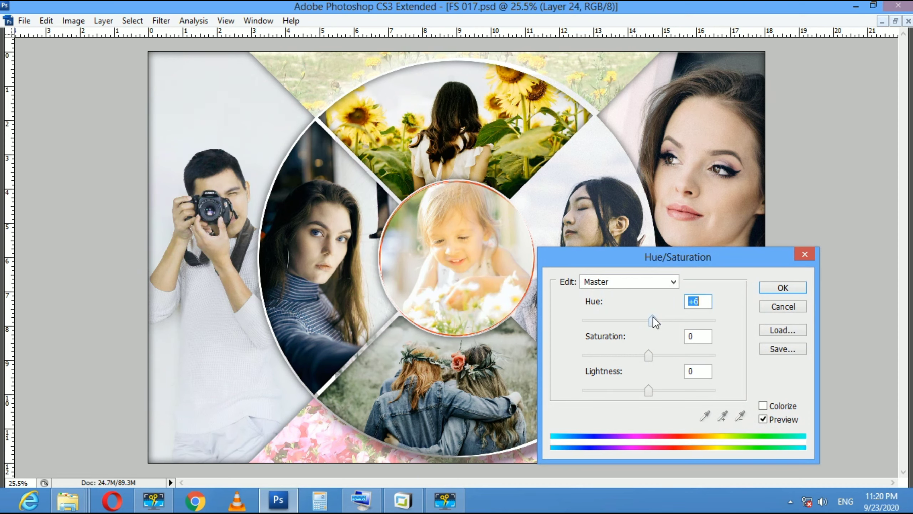
{"action": "key", "text": "Return"}
{"action": "right_click", "coordinate": [461, 290]}
{"action": "key", "text": "Escape"}
Cool the page image's midtones with Color Balance, setting Cyan-Red to -7 and Yellow-Blue to +9
{"action": "key", "text": "ctrl+b"}
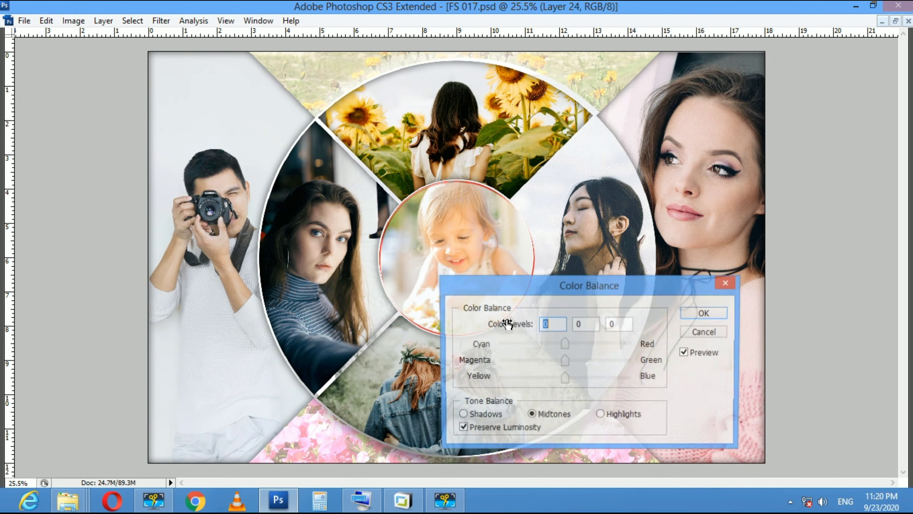
{"action": "left_click", "coordinate": [565, 376]}
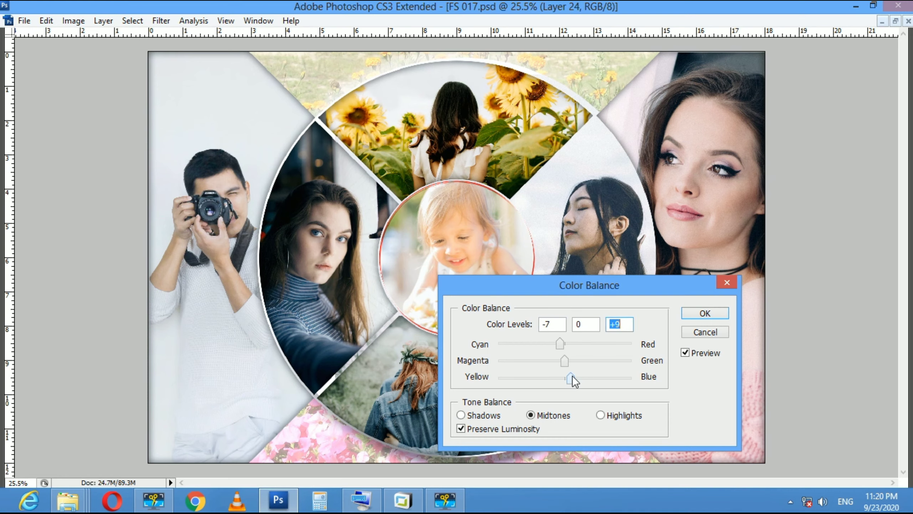
{"action": "key", "text": "Return"}
Increase the overall saturation of the page image slightly with Hue/Saturation
{"action": "key", "text": "ctrl+u"}
{"action": "left_click_drag", "start_coordinate": [649, 355], "coordinate": [665, 355]}
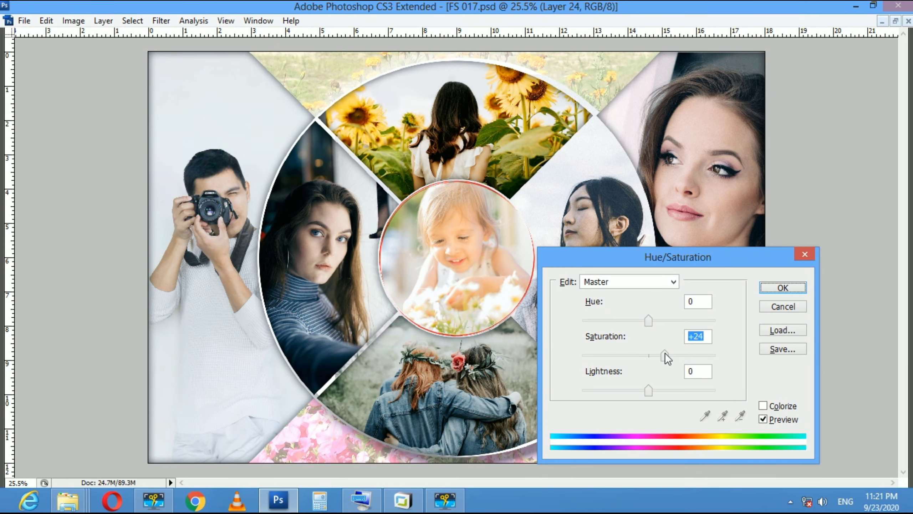
{"action": "key", "text": "Down"}
{"action": "key", "text": "Down"}
{"action": "key", "text": "Down"}
{"action": "key", "text": "Down"}
{"action": "key", "text": "Down"}
{"action": "key", "text": "Down"}
{"action": "key", "text": "Down"}
{"action": "key", "text": "Down"}
{"action": "key", "text": "Down"}
{"action": "key", "text": "Down"}
{"action": "key", "text": "Down"}
{"action": "key", "text": "Down"}
{"action": "key", "text": "Down"}
{"action": "key", "text": "Down"}
{"action": "key", "text": "Down"}
{"action": "key", "text": "Return"}
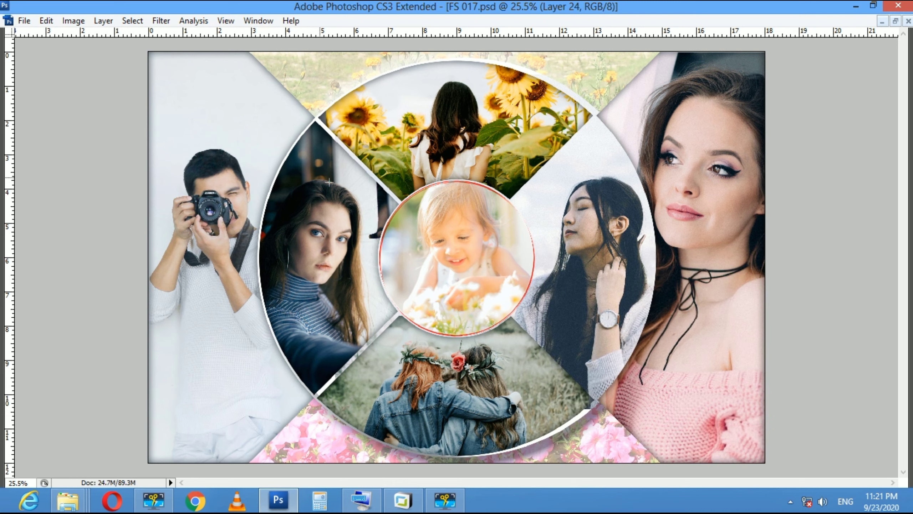
Select the sunflower and little girl areas, set Color Balance Cyan-Red to -12 with slightly more blue, and clear the selection
{"action": "left_click_drag", "start_coordinate": [327, 65], "coordinate": [550, 149]}
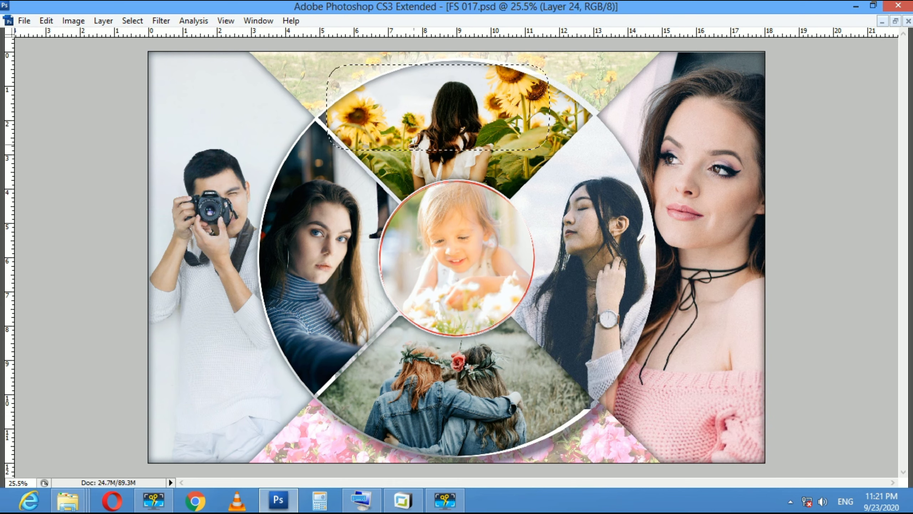
{"action": "left_click_drag", "start_coordinate": [393, 139], "coordinate": [499, 282]}
{"action": "key", "text": "ctrl+b"}
{"action": "mouse_move", "coordinate": [565, 344]}
{"action": "left_mouse_down"}
{"action": "mouse_move", "coordinate": [545, 345]}
{"action": "mouse_move", "coordinate": [557, 344]}
{"action": "left_mouse_up"}
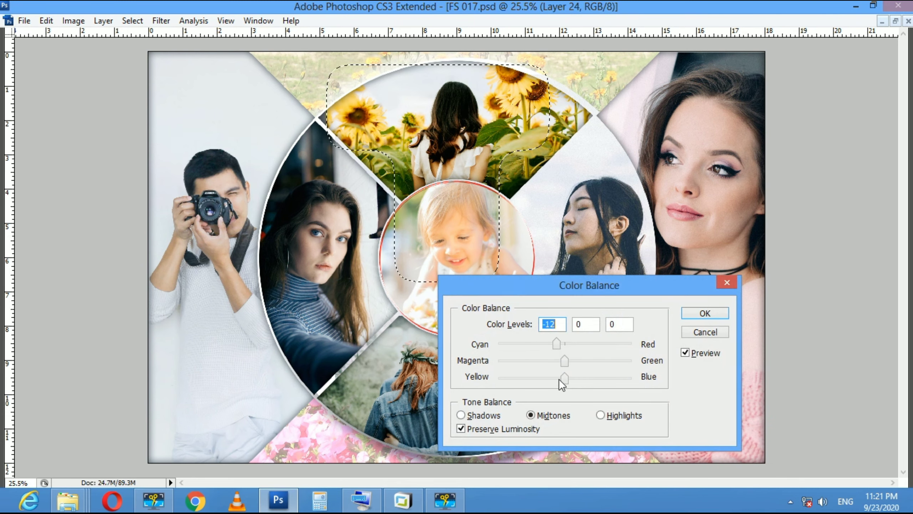
{"action": "left_click_drag", "start_coordinate": [565, 377], "coordinate": [571, 376]}
{"action": "key", "text": "Return"}
{"action": "key", "text": "ctrl+d"}
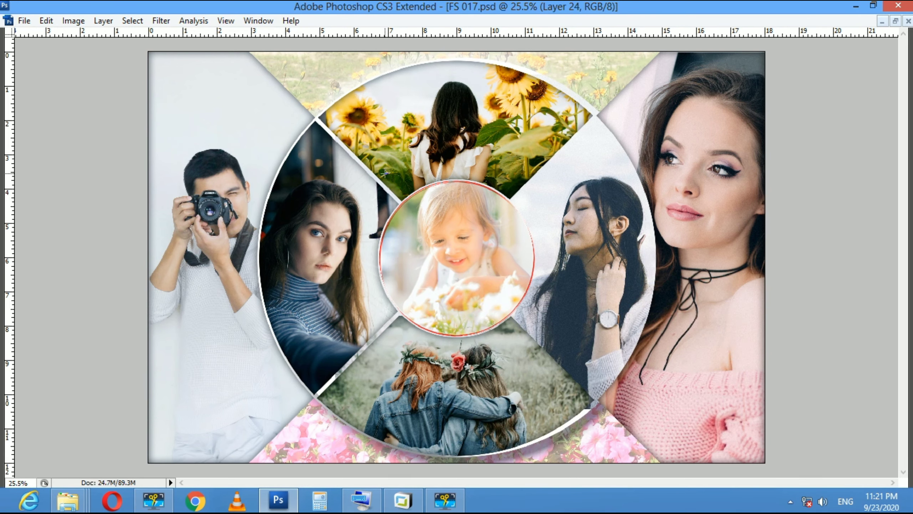
Select the area around the little girl's round photo and darken its midtones to 0.76 with Levels
{"action": "left_click_drag", "start_coordinate": [385, 176], "coordinate": [542, 331]}
{"action": "key", "text": "ctrl+l"}
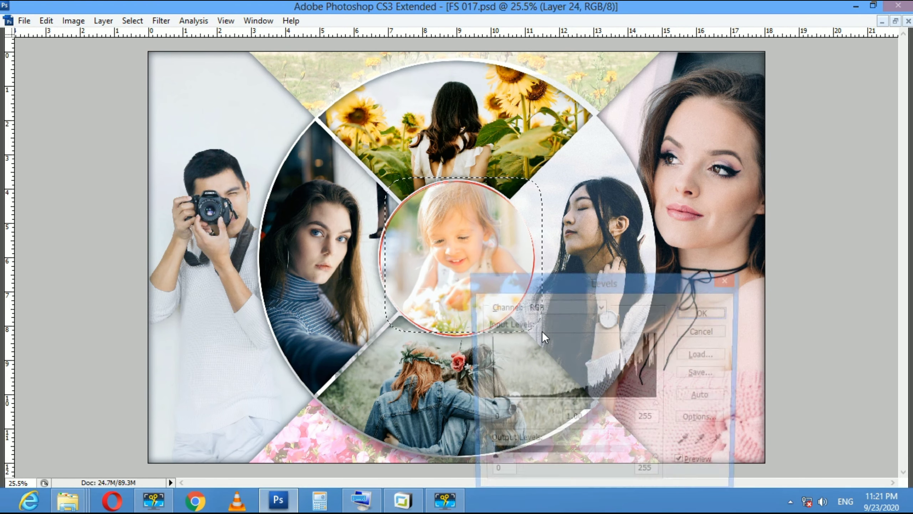
{"action": "left_click_drag", "start_coordinate": [585, 407], "coordinate": [588, 406]}
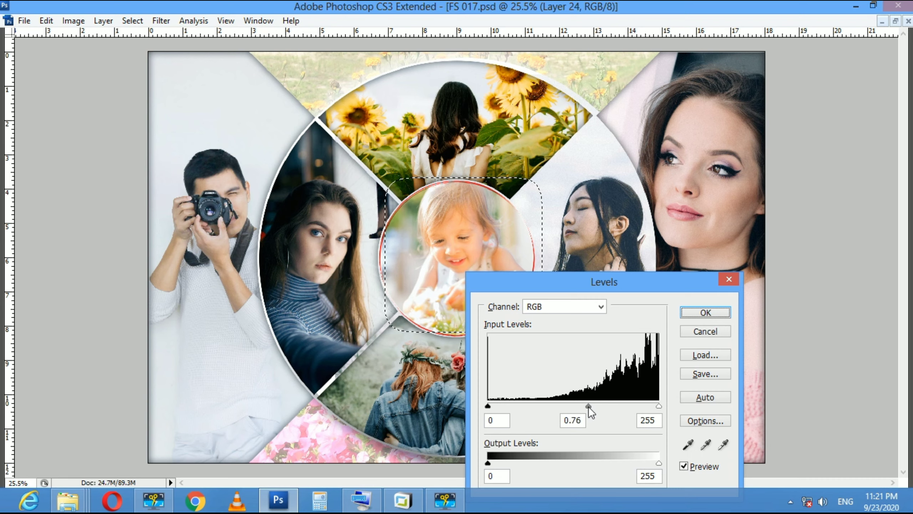
{"action": "key", "text": "Return"}
Cool the selected little girl's photo with Color Balance, setting Cyan-Red to -9 and adding some blue
{"action": "key", "text": "ctrl+b"}
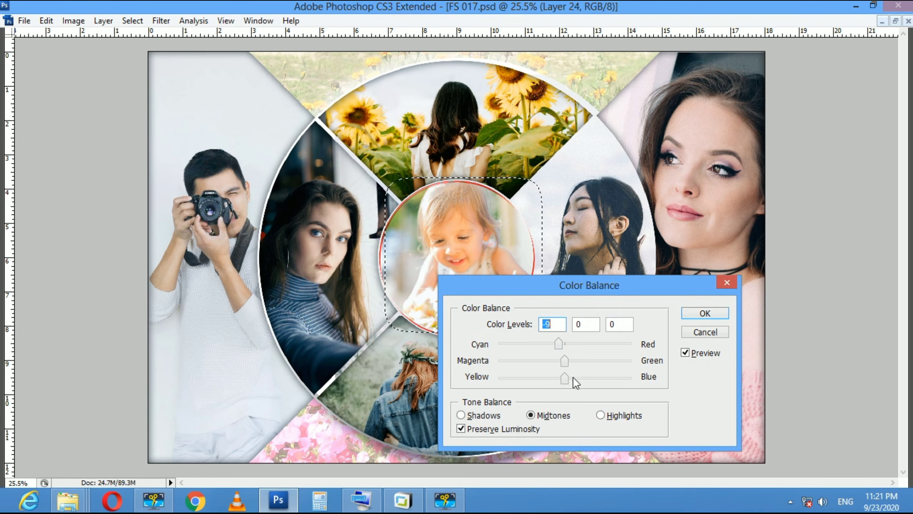
{"action": "left_click", "coordinate": [573, 377]}
{"action": "key", "text": "Return"}
Examine the little girl's photo and the face of the woman in pink close up
{"action": "right_click", "coordinate": [500, 284]}
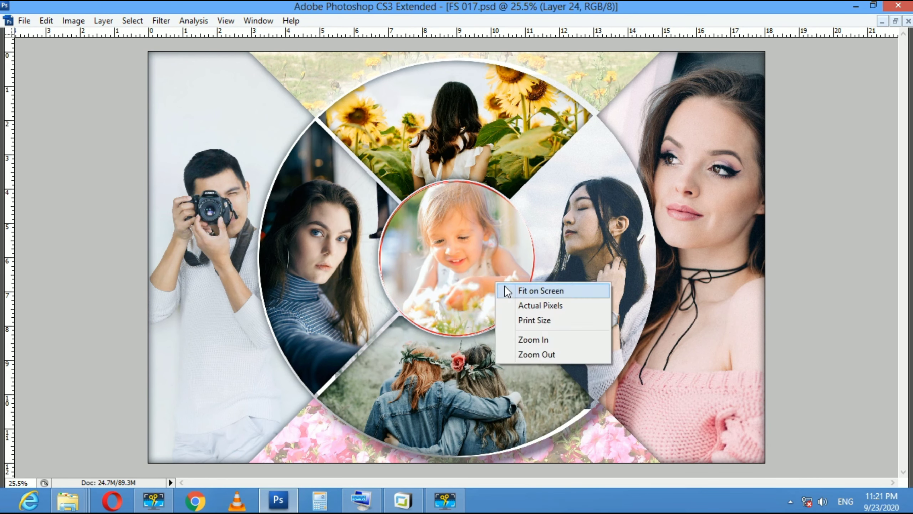
{"action": "left_click", "coordinate": [507, 291]}
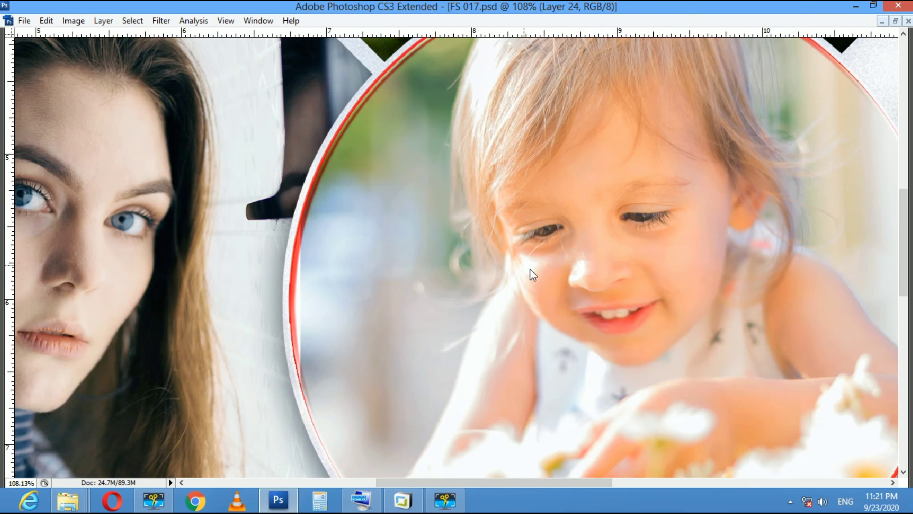
{"action": "right_click", "coordinate": [528, 269]}
{"action": "left_click", "coordinate": [572, 277]}
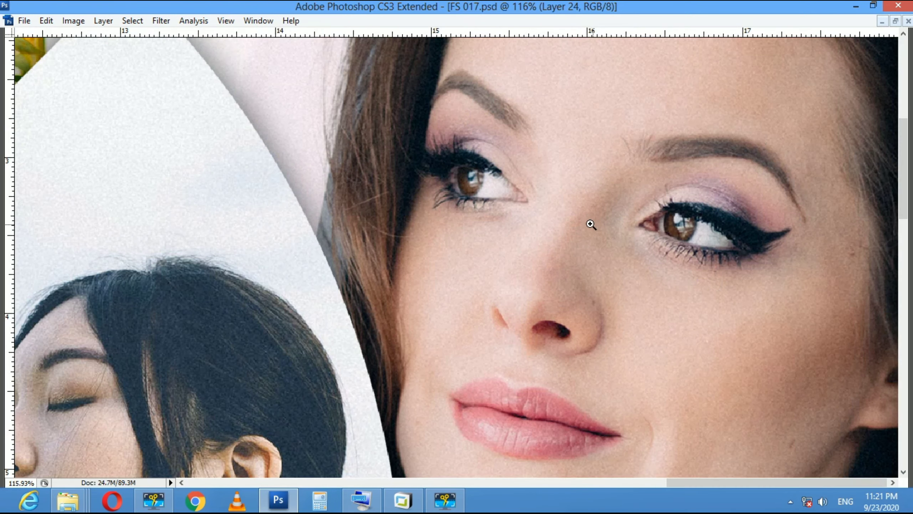
{"action": "right_click", "coordinate": [607, 241]}
{"action": "left_click", "coordinate": [618, 245]}
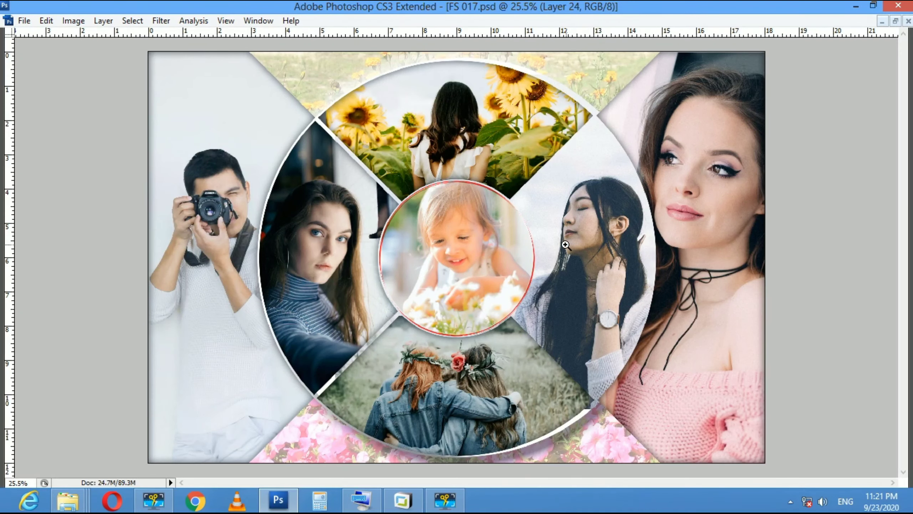
Try a Selective Color adjustment on the page's Blacks with Black at +8%
{"action": "key", "text": "alt+i"}
{"action": "key", "text": "a"}
{"action": "key", "text": "s"}
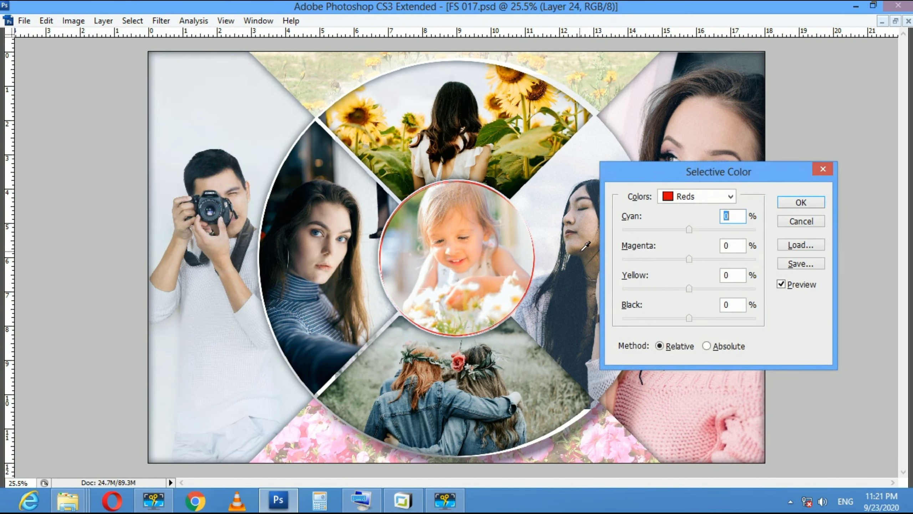
{"action": "left_click", "coordinate": [732, 198]}
{"action": "left_click", "coordinate": [690, 296]}
{"action": "left_click", "coordinate": [691, 317]}
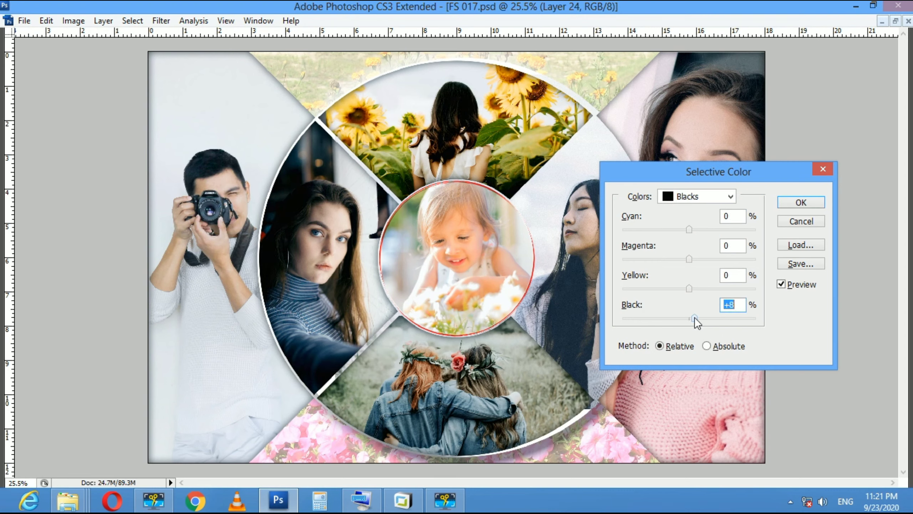
{"action": "key", "text": "Escape"}
{"action": "right_click", "coordinate": [461, 242]}
{"action": "left_click", "coordinate": [484, 252]}
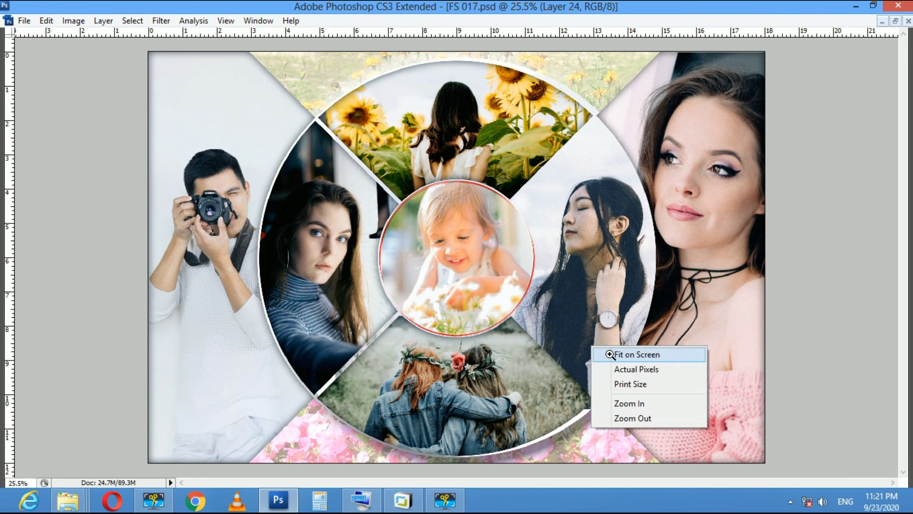
{"action": "left_click", "coordinate": [610, 354]}
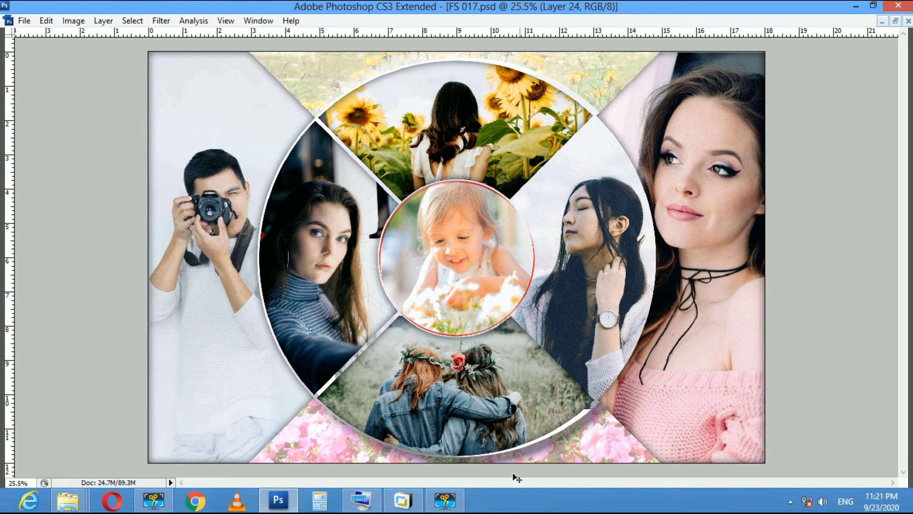